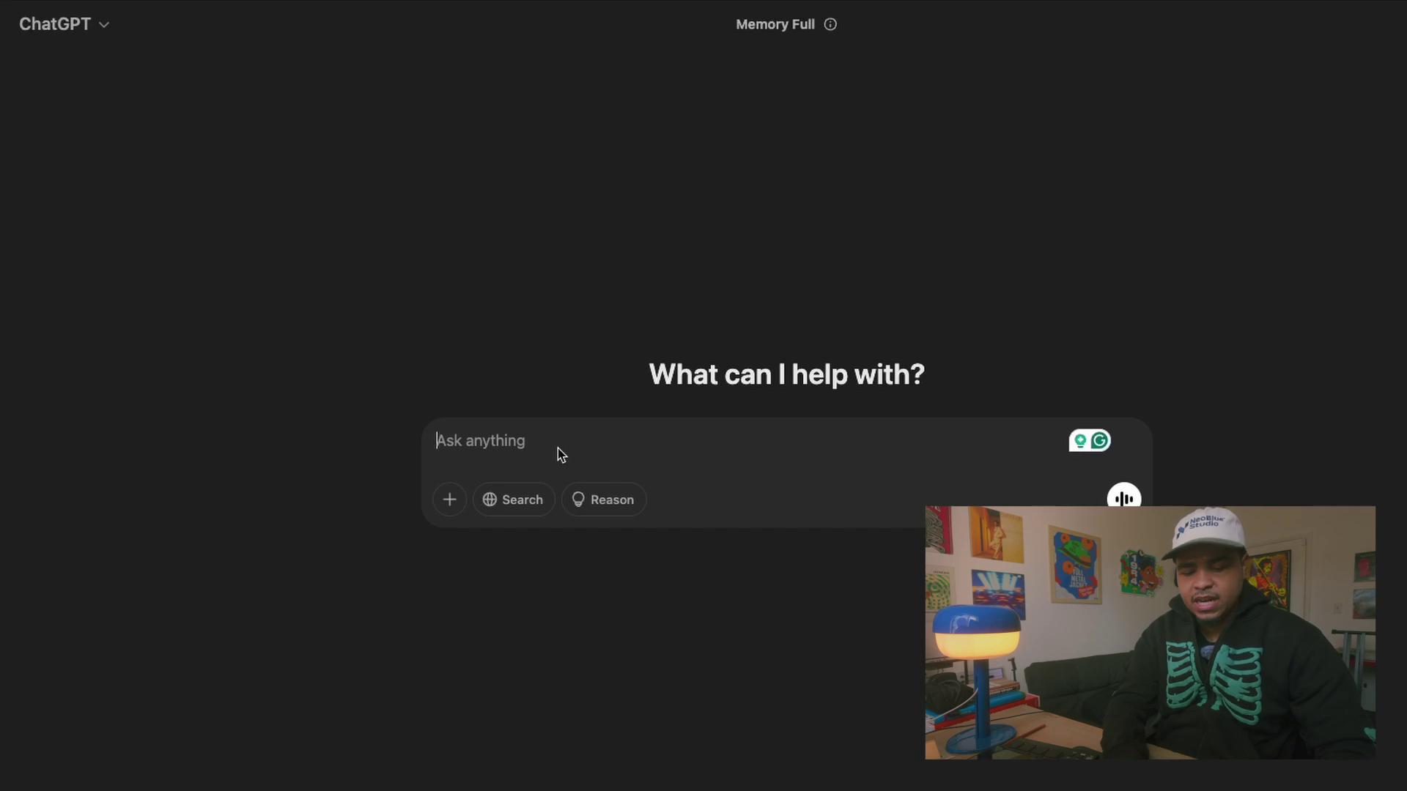
# - Ask ChatGPT "give me 20 ideas for a poster design with text" and read through the suggested ideas
pyautogui.write('give me')
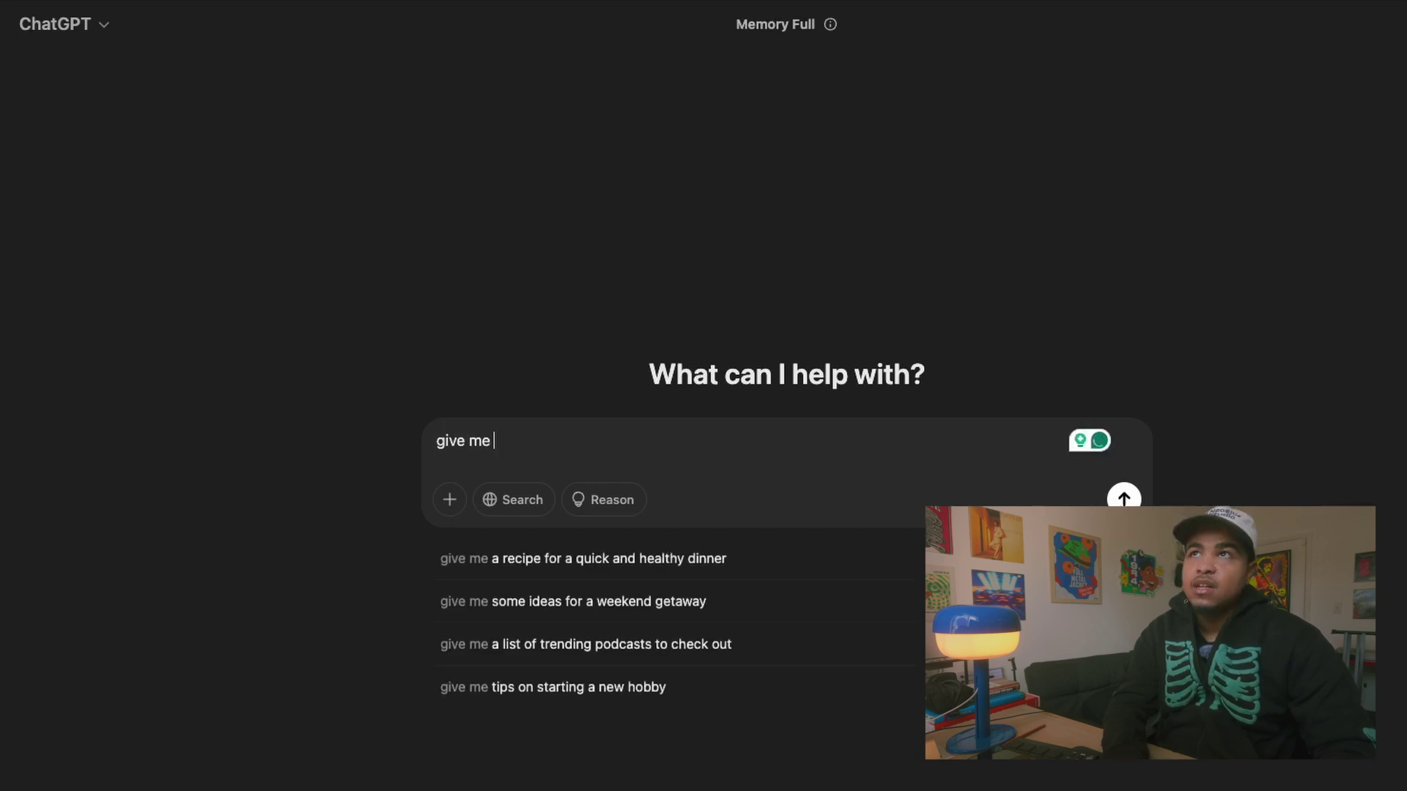
pyautogui.write(' 20')
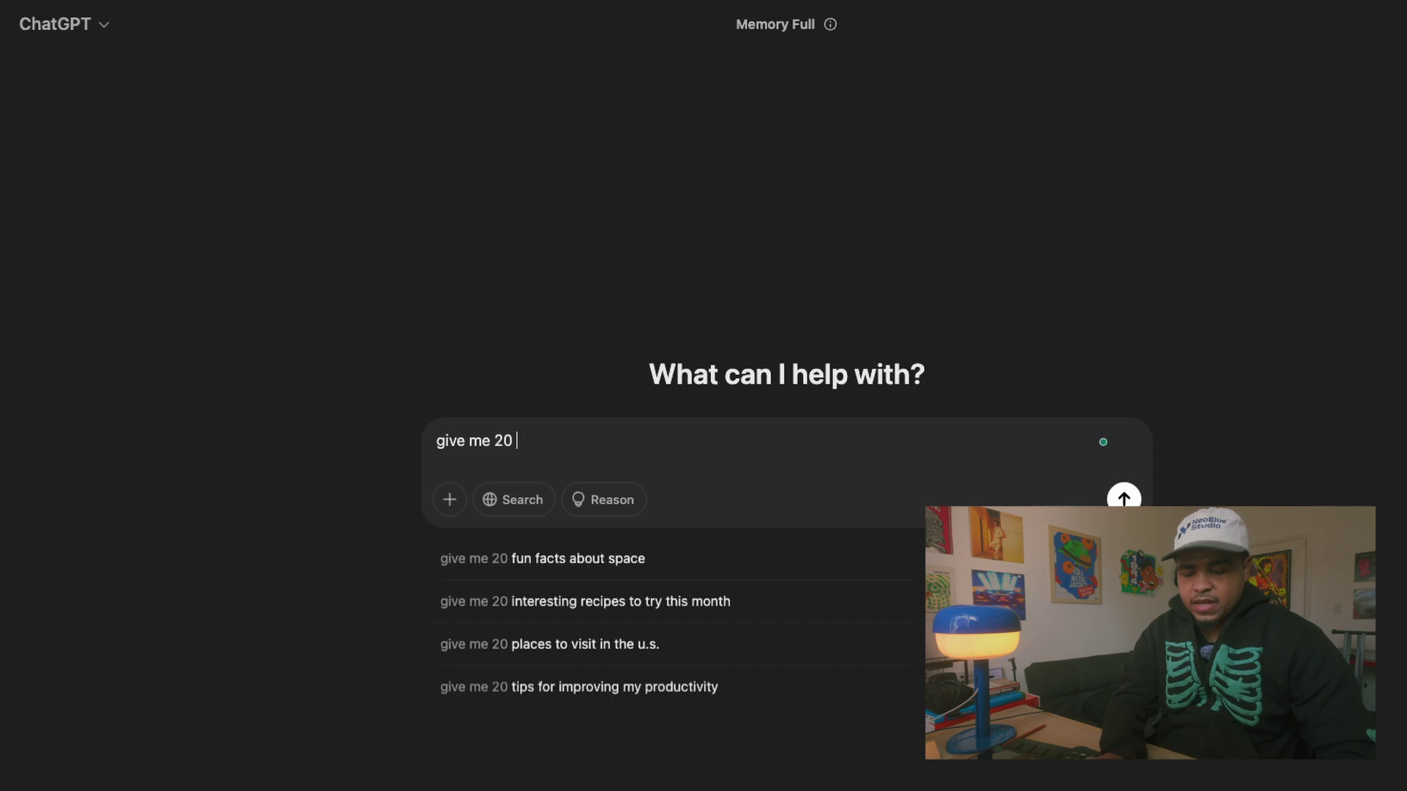
pyautogui.write(' i')
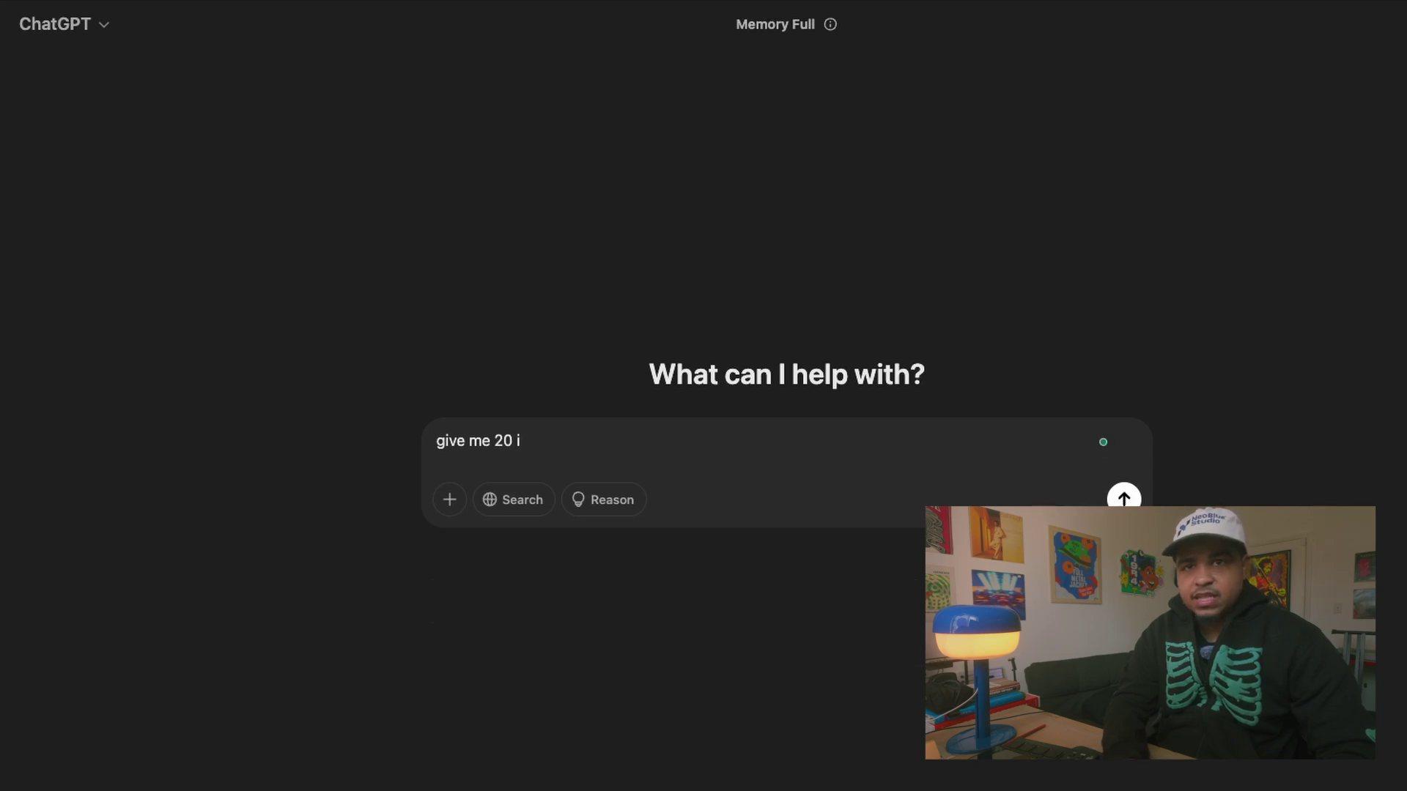
pyautogui.write('edeas for a')
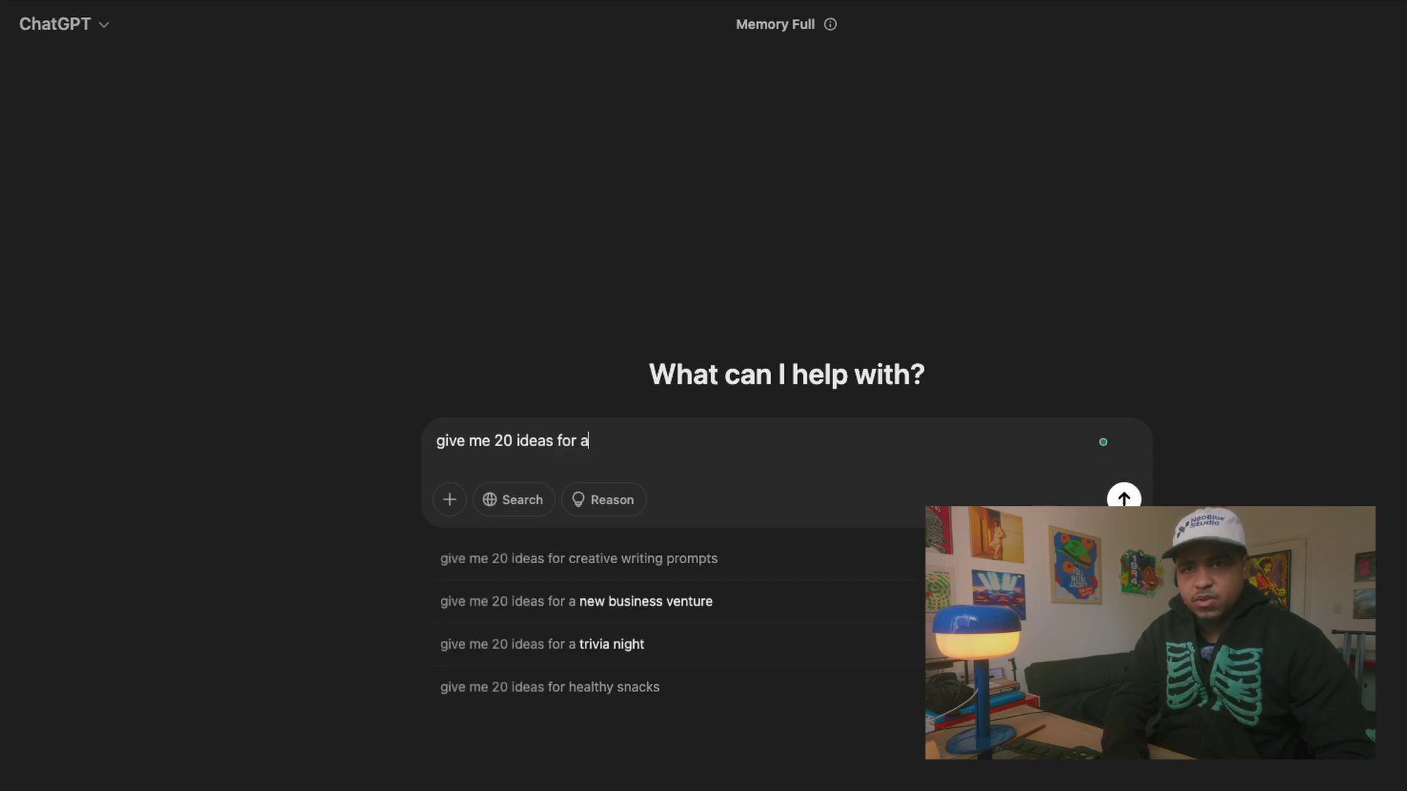
pyautogui.write(' poste')
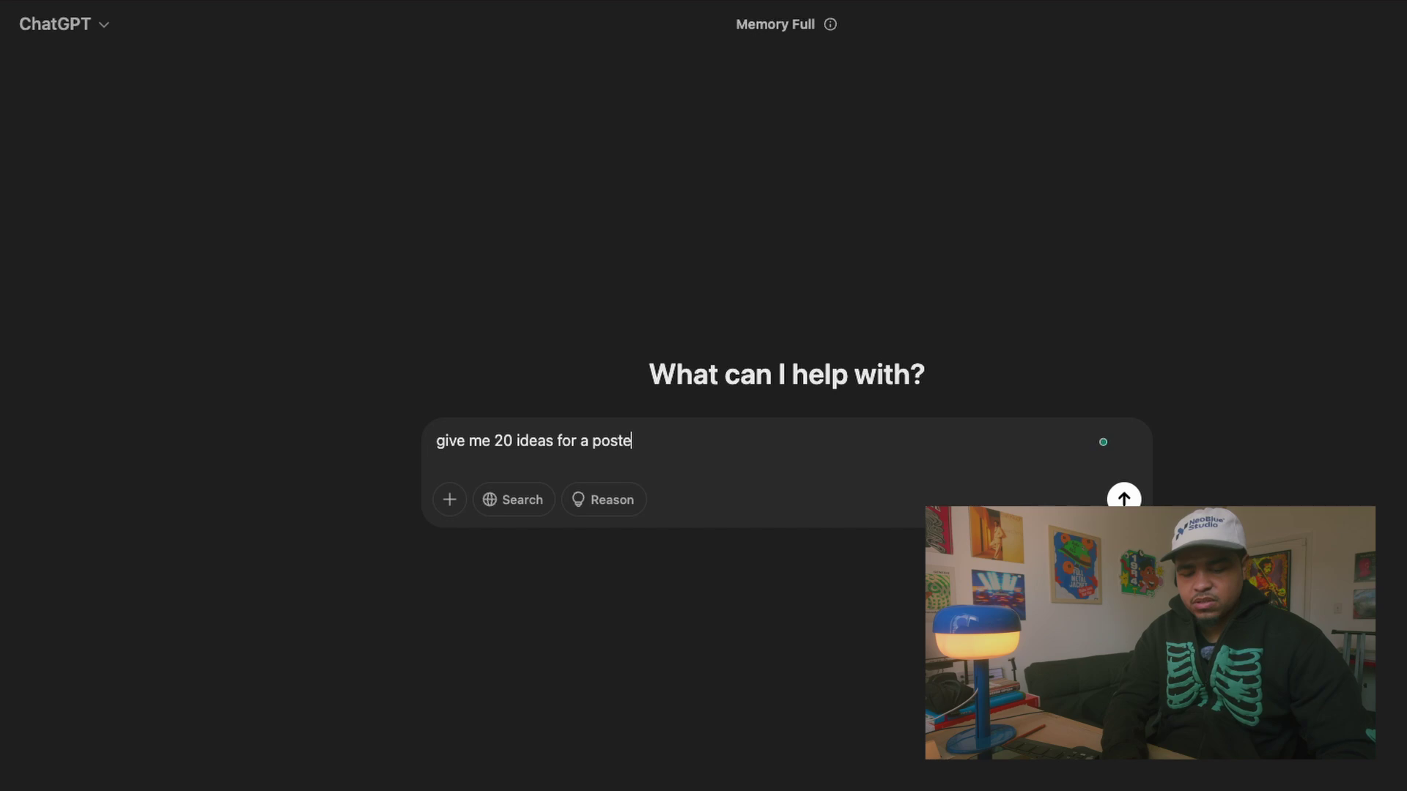
pyautogui.write('r desig')
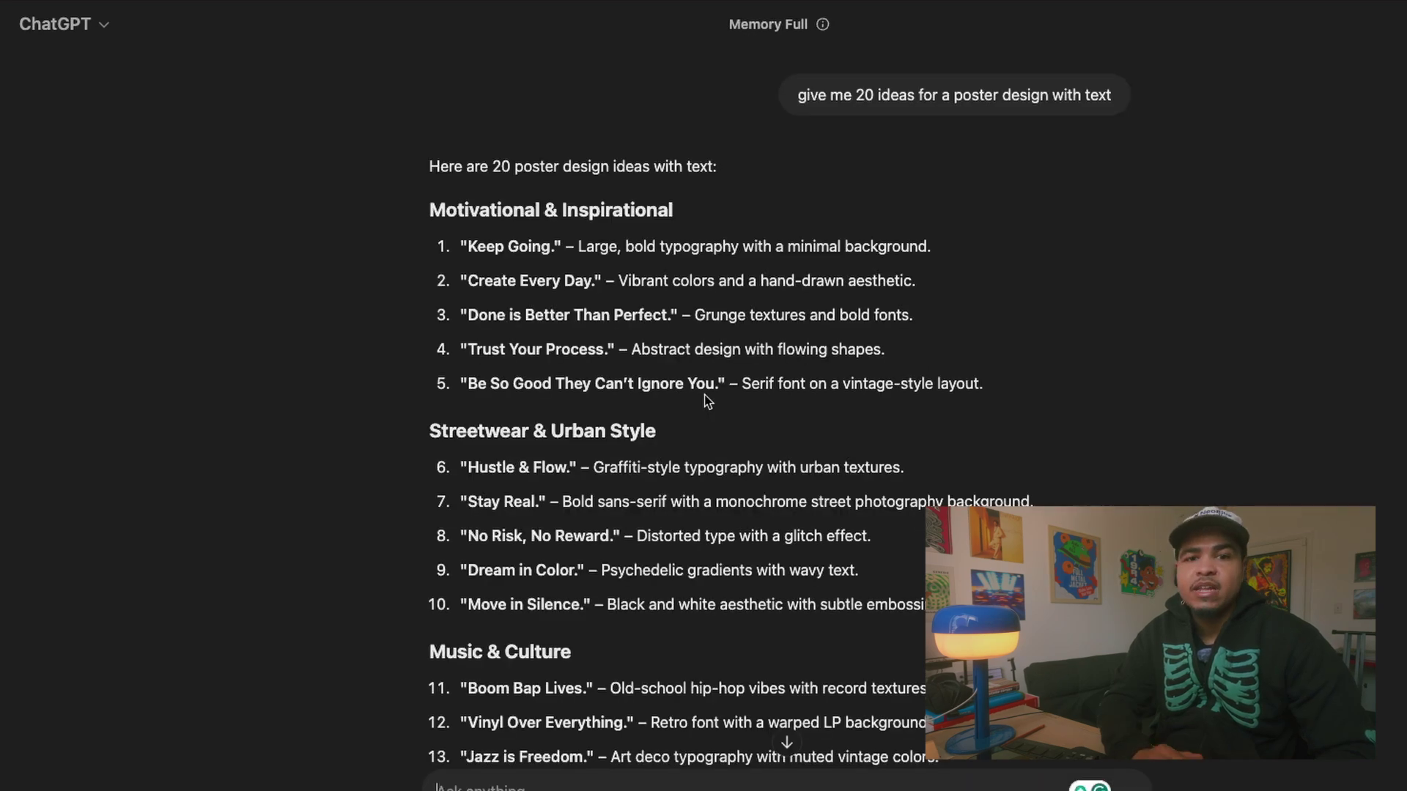
pyautogui.scroll(-2, 723, 443)
pyautogui.scroll(-4, 724, 443)
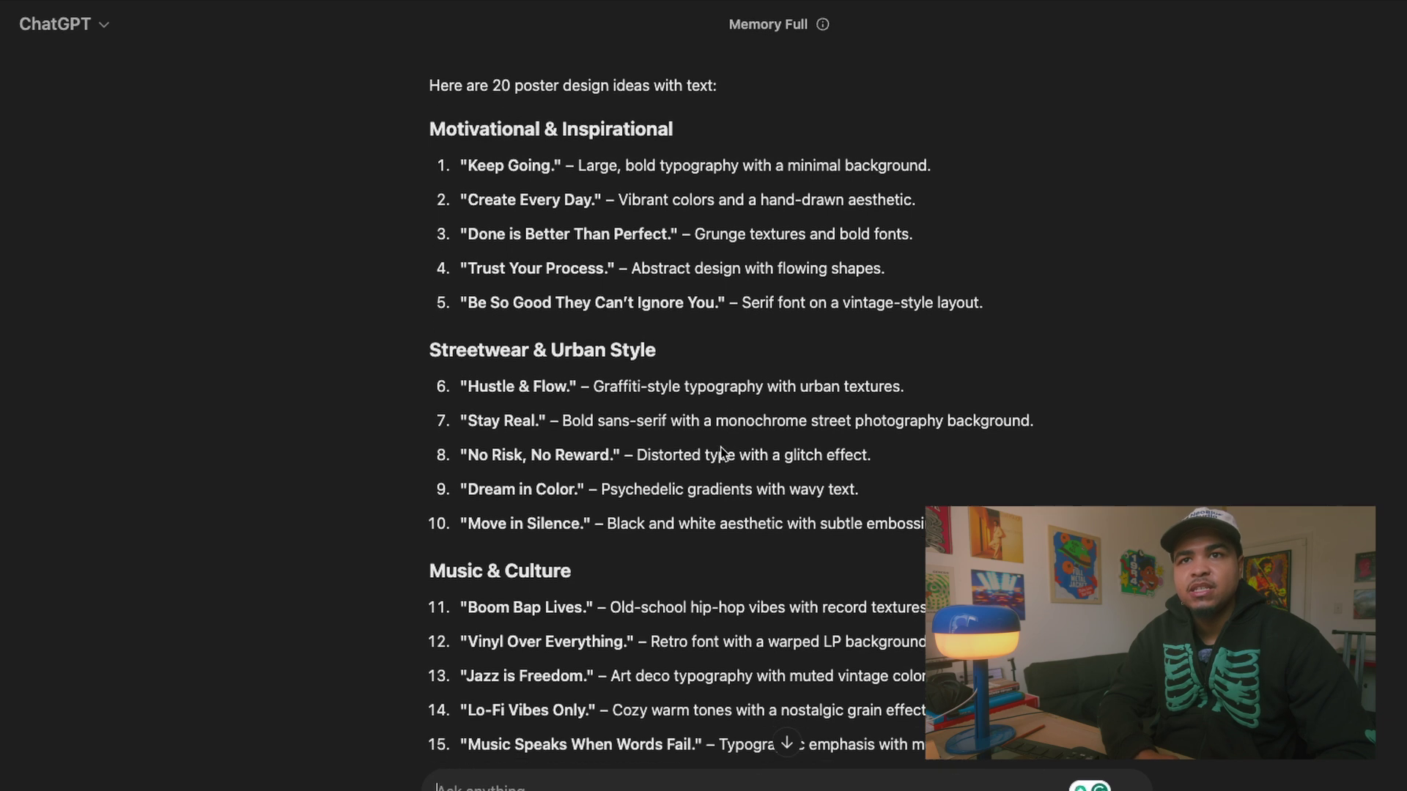
pyautogui.scroll(5, 724, 447)
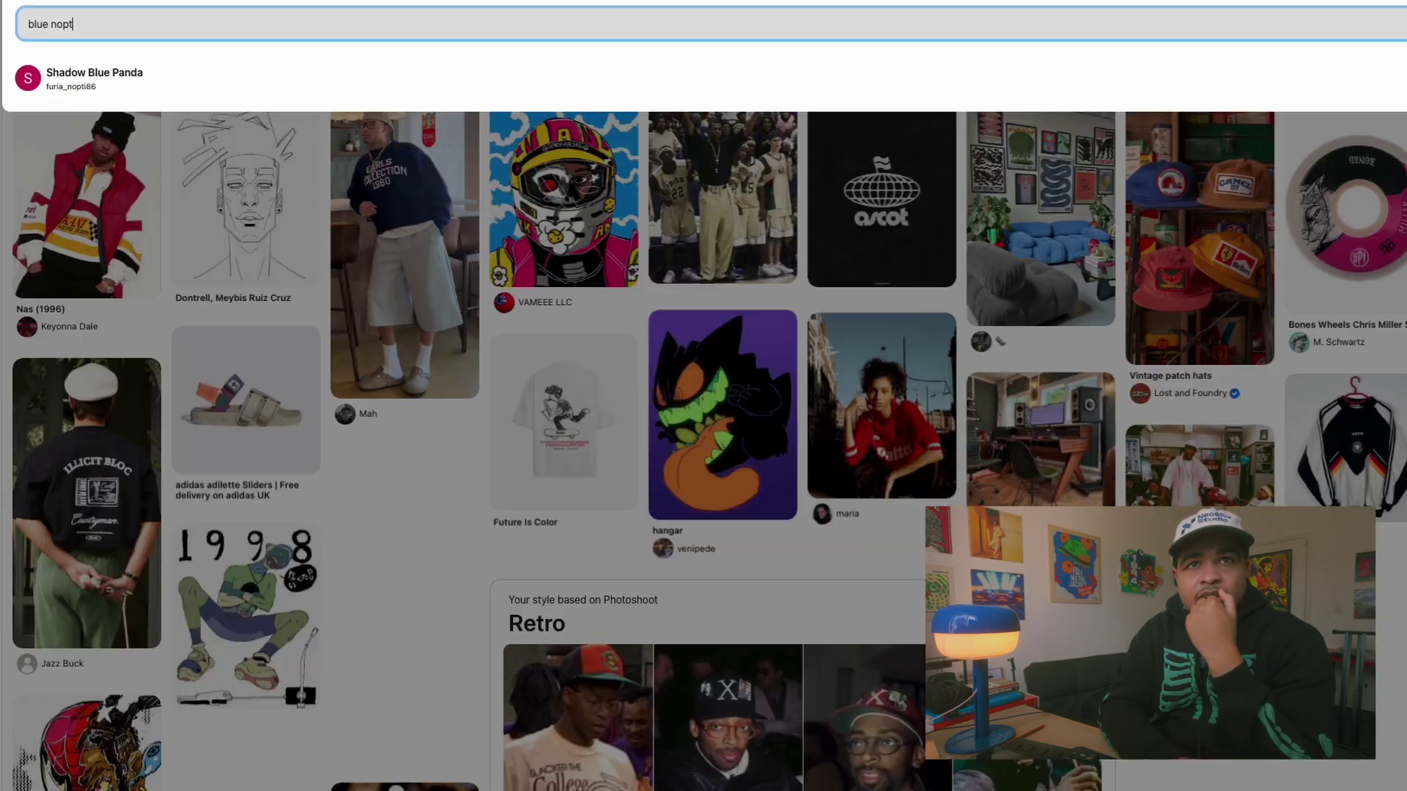
# - Switch to Pinterest and search for "blue note jazz album covers"
pyautogui.press('BackSpace')
pyautogui.press('BackSpace')
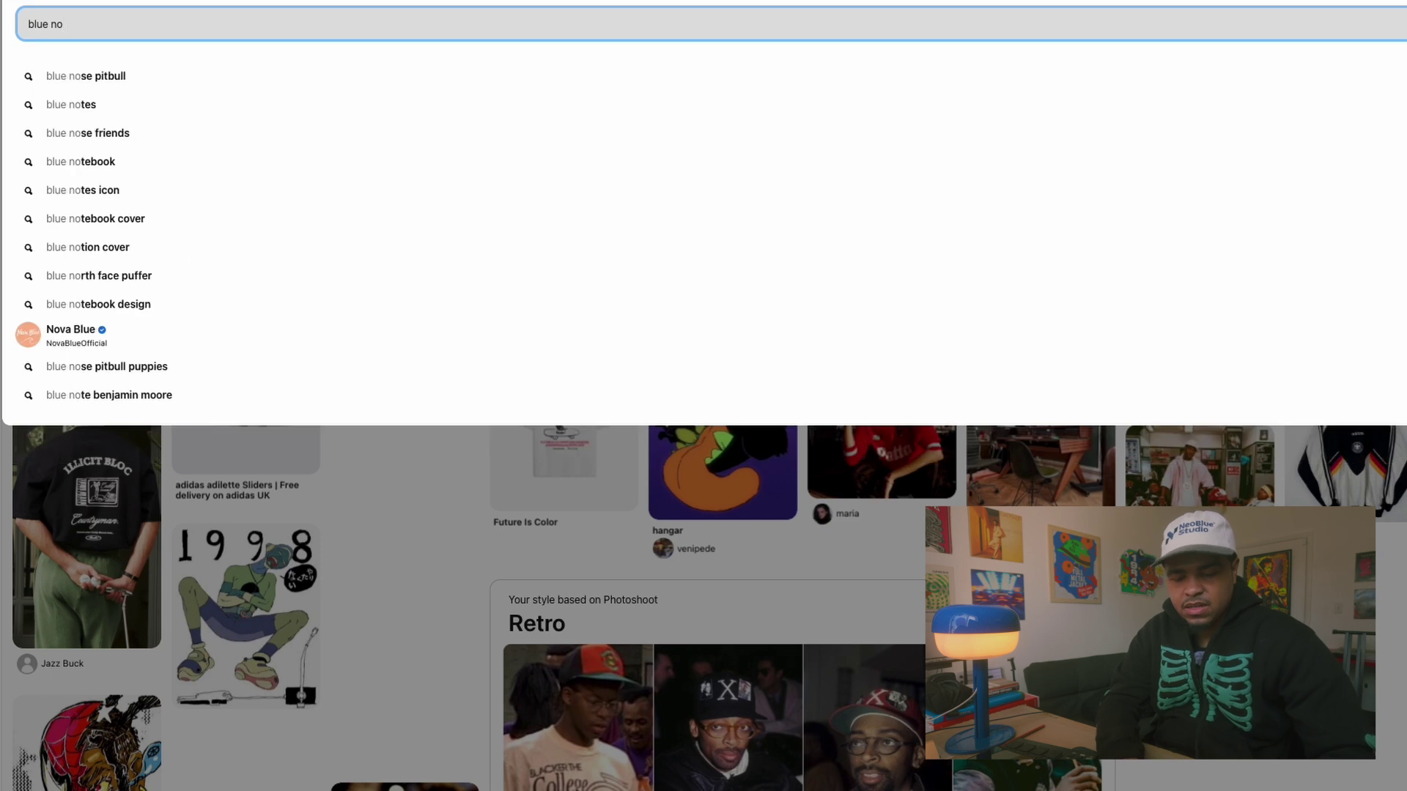
pyautogui.write('te jazz')
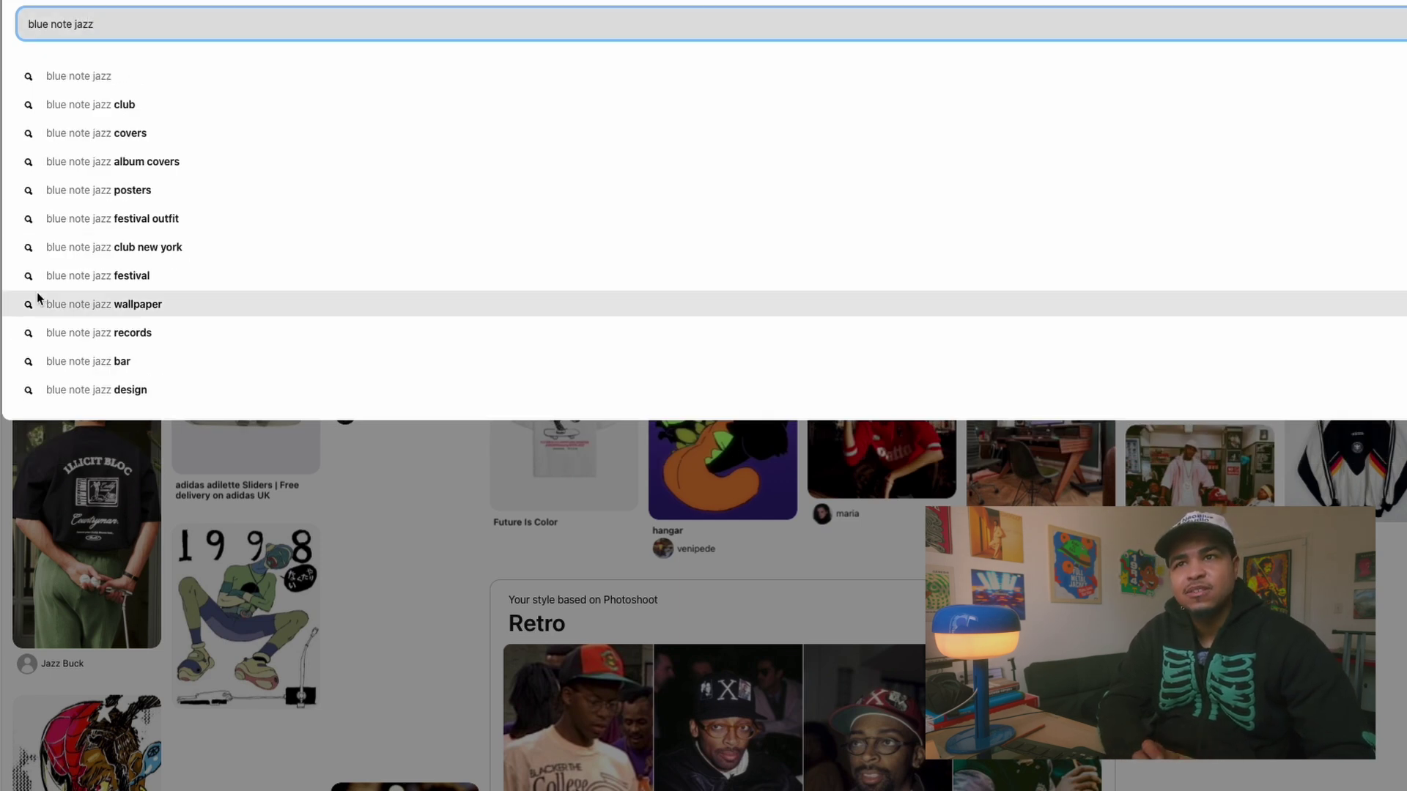
pyautogui.click(82, 160)
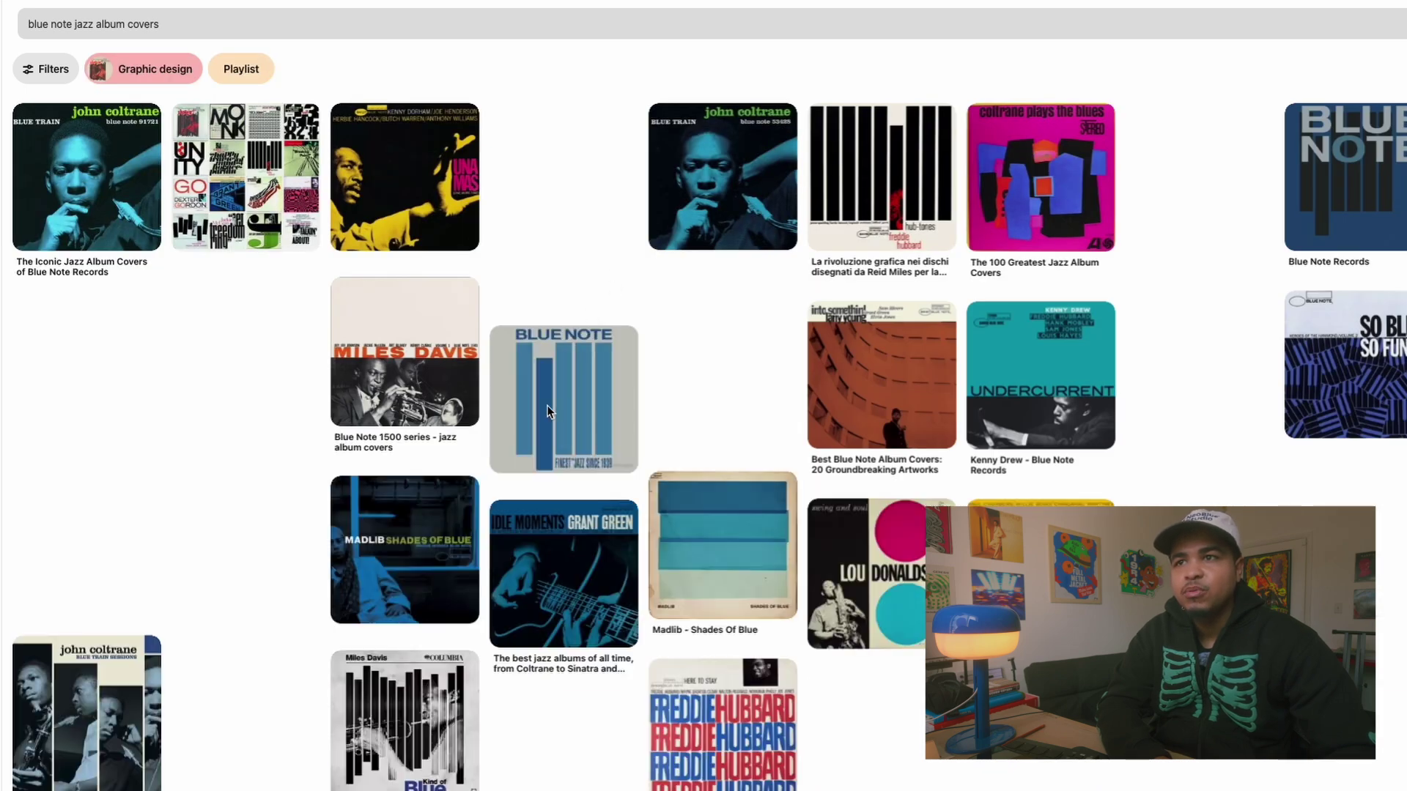
# - Open the Blue Train pin about the iconic Blue Note Records covers and browse its related album covers
pyautogui.moveTo(824, 346)
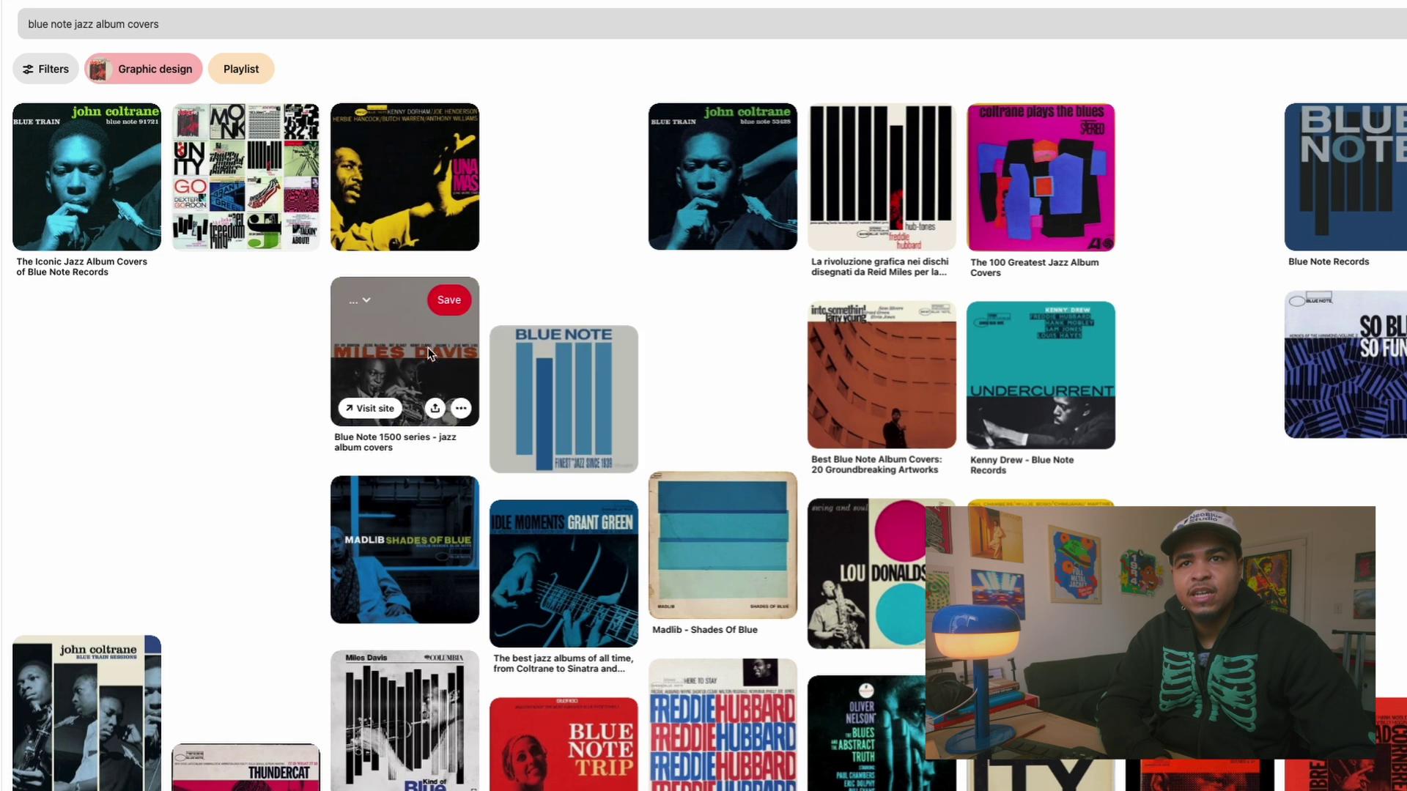
pyautogui.click(109, 210)
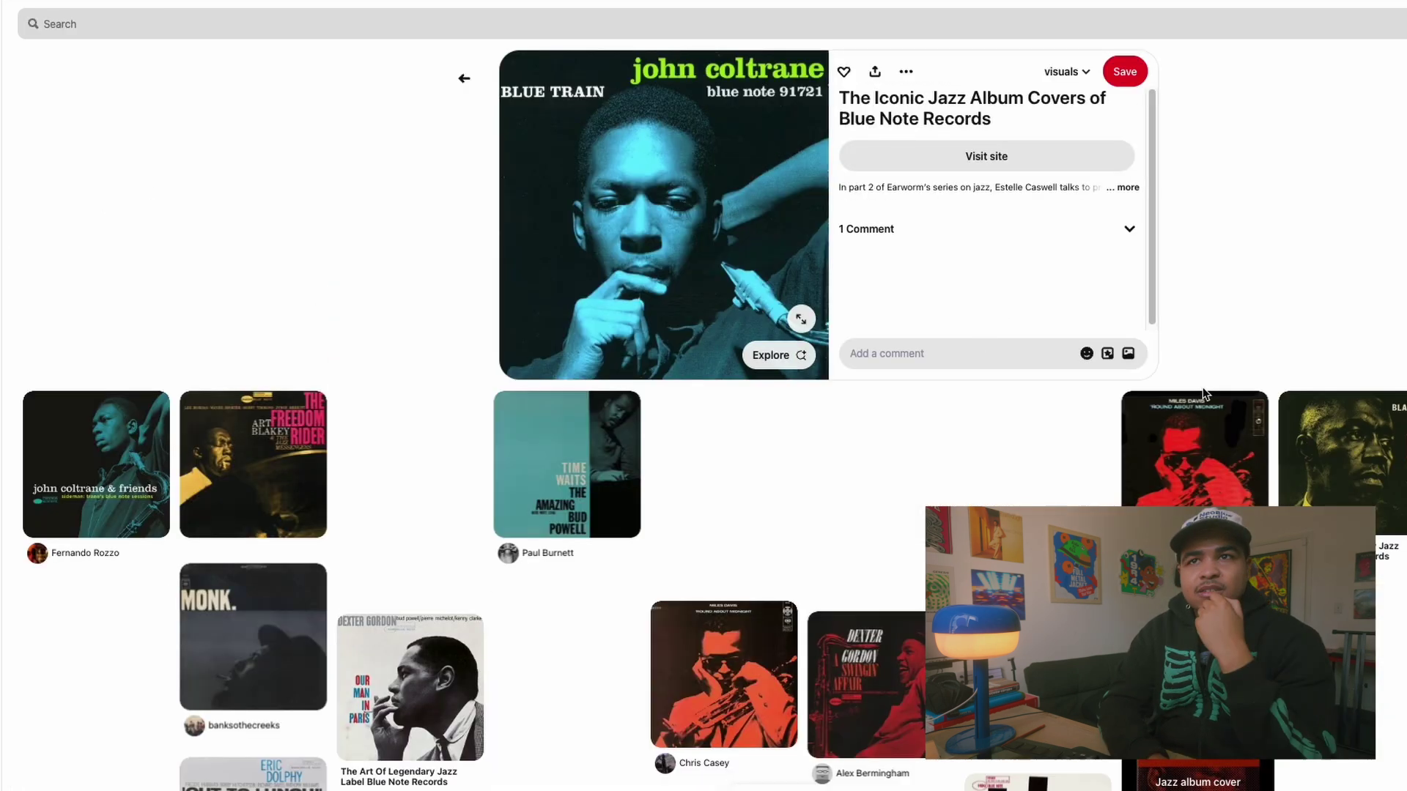
pyautogui.moveTo(1207, 468)
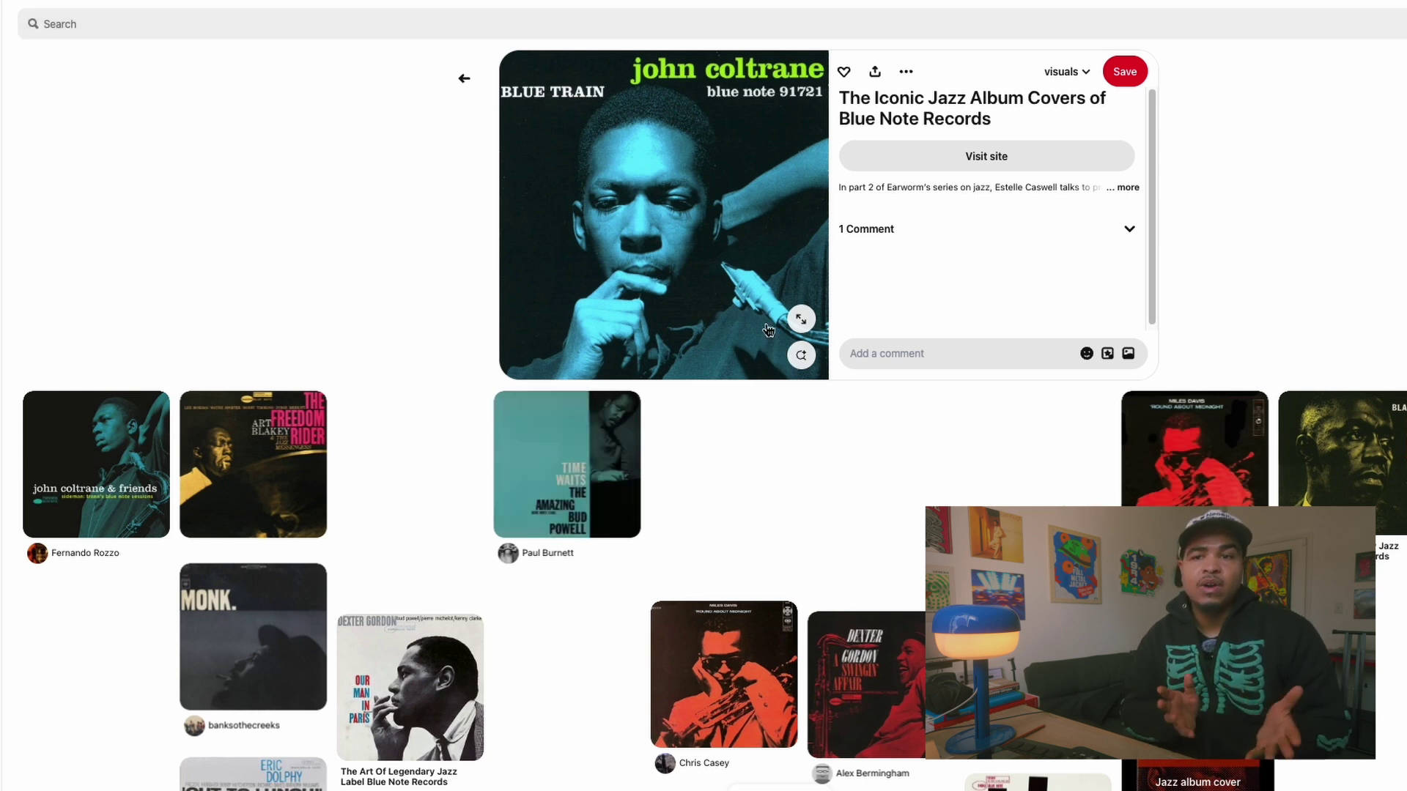
pyautogui.scroll(-1, 845, 415)
pyautogui.scroll(-3, 803, 251)
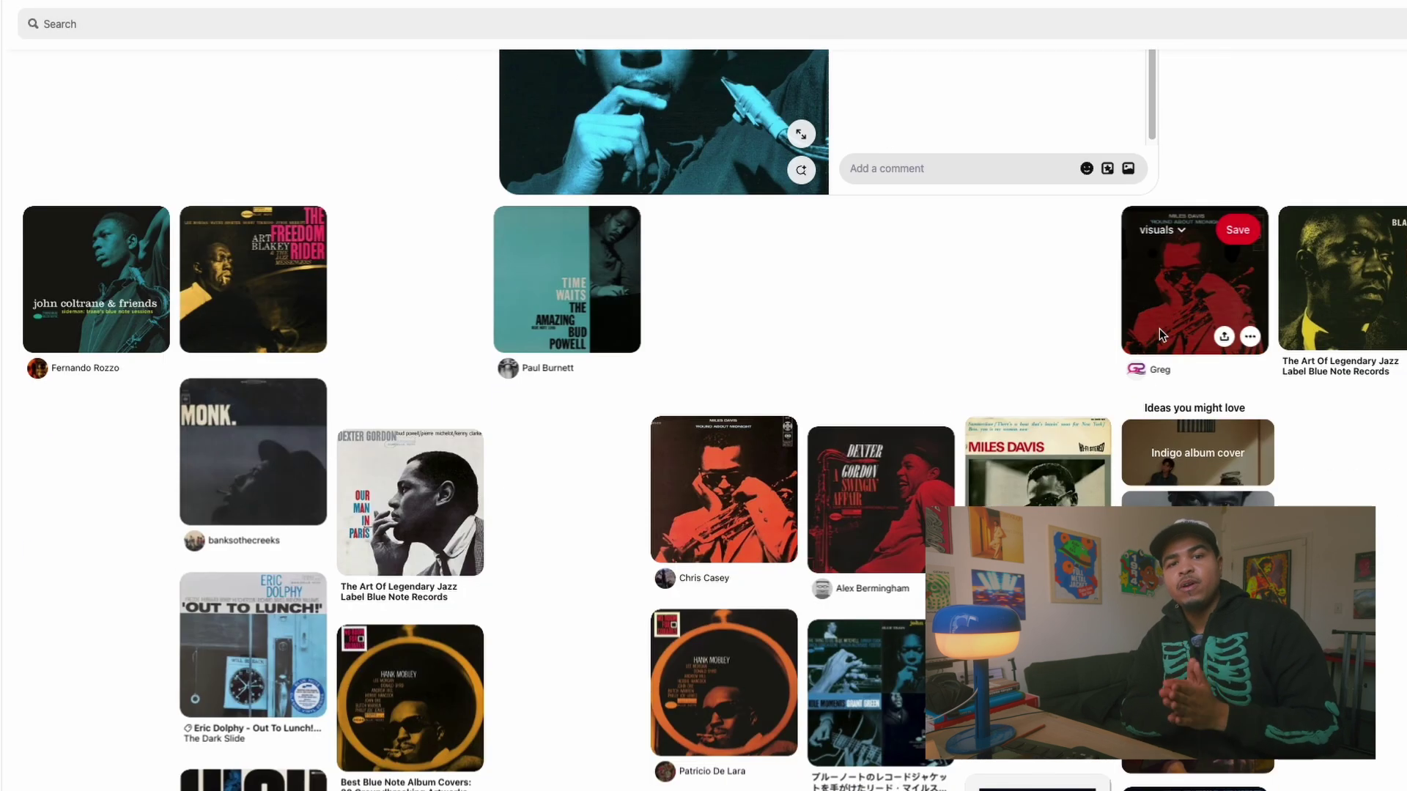
pyautogui.moveTo(1386, 294)
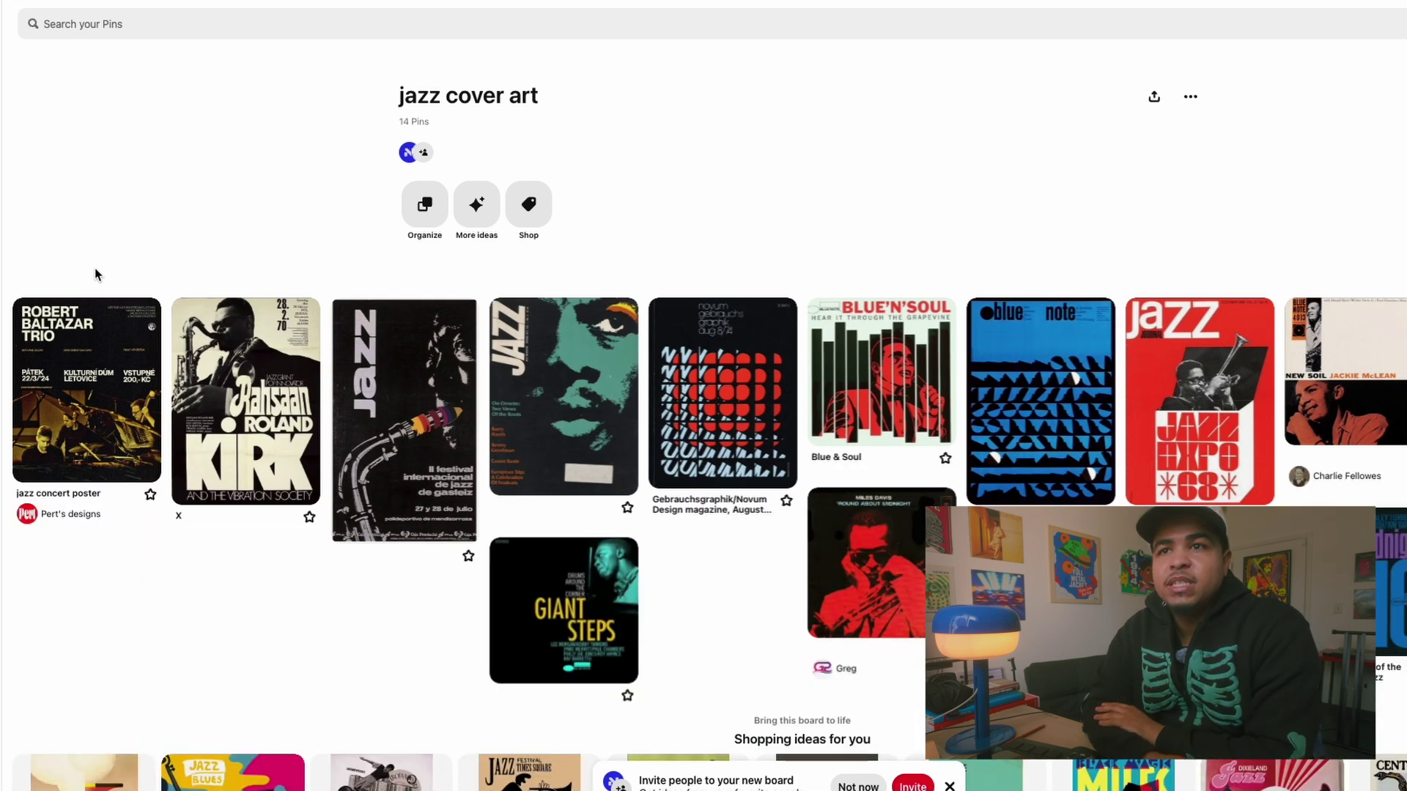
# - Look over the reference posters and album covers saved on the "jazz cover art" board
pyautogui.moveTo(1060, 378)
pyautogui.scroll(-4, 1012, 377)
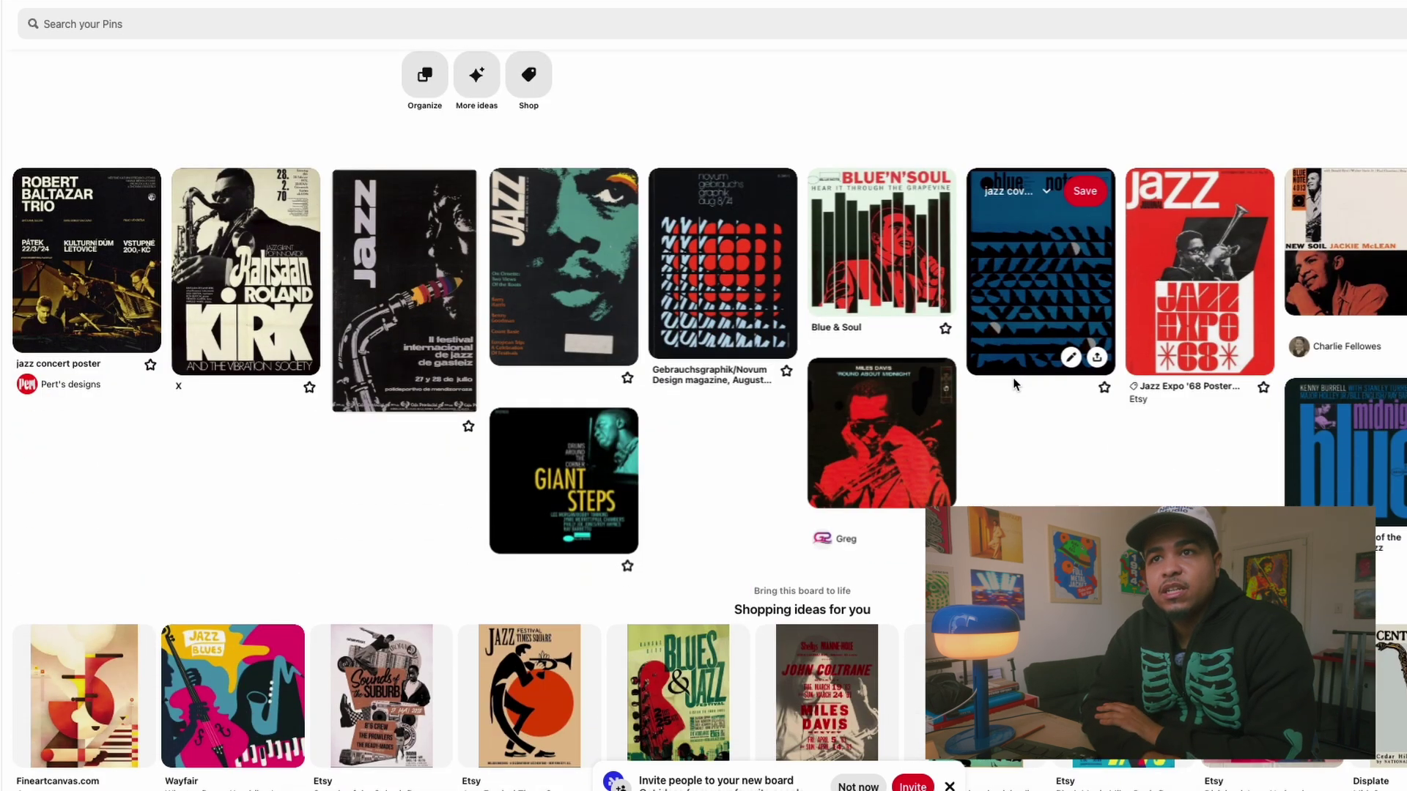
pyautogui.scroll(2, 1013, 376)
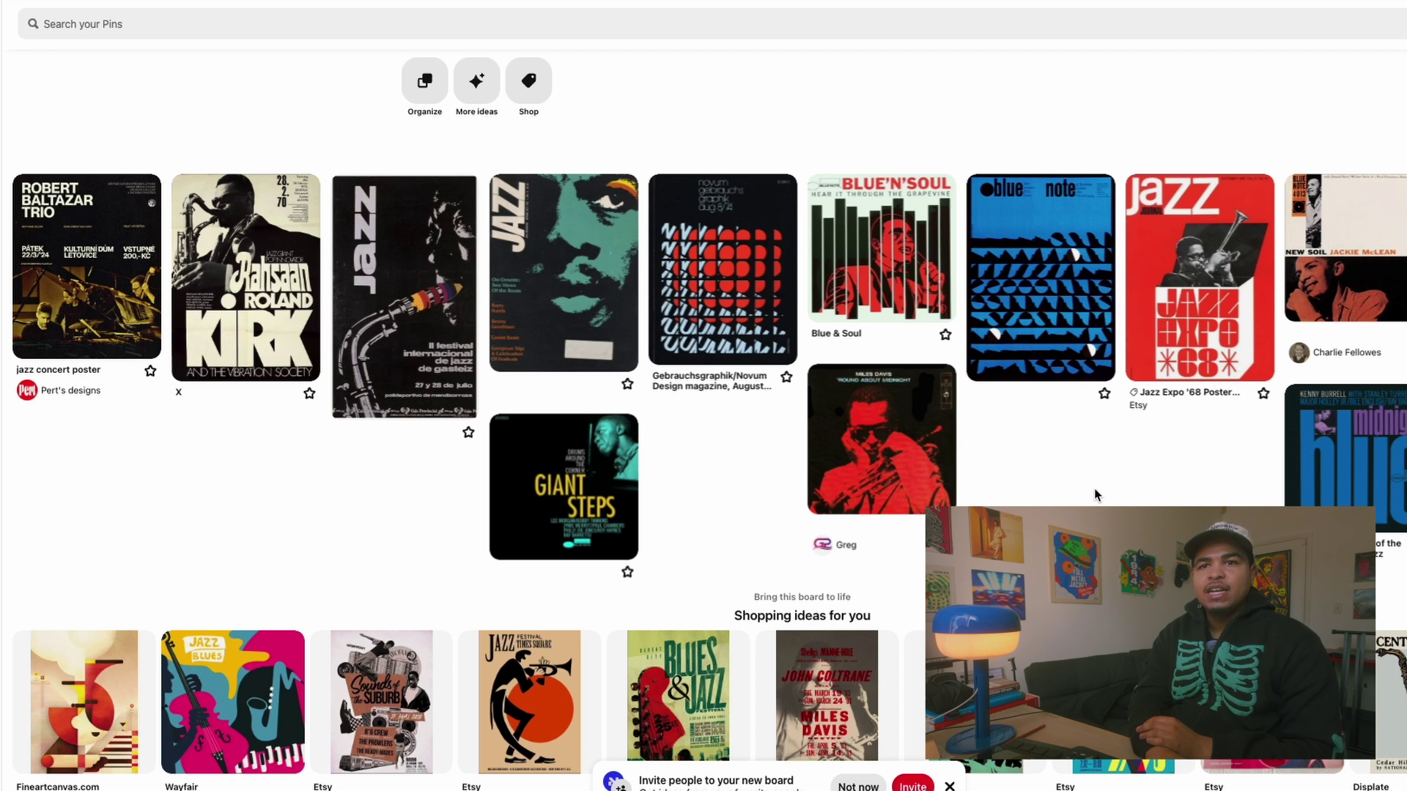
# - Switch to Illustrator and create a new print document 18 in wide and 24 in high
pyautogui.click(728, 229)
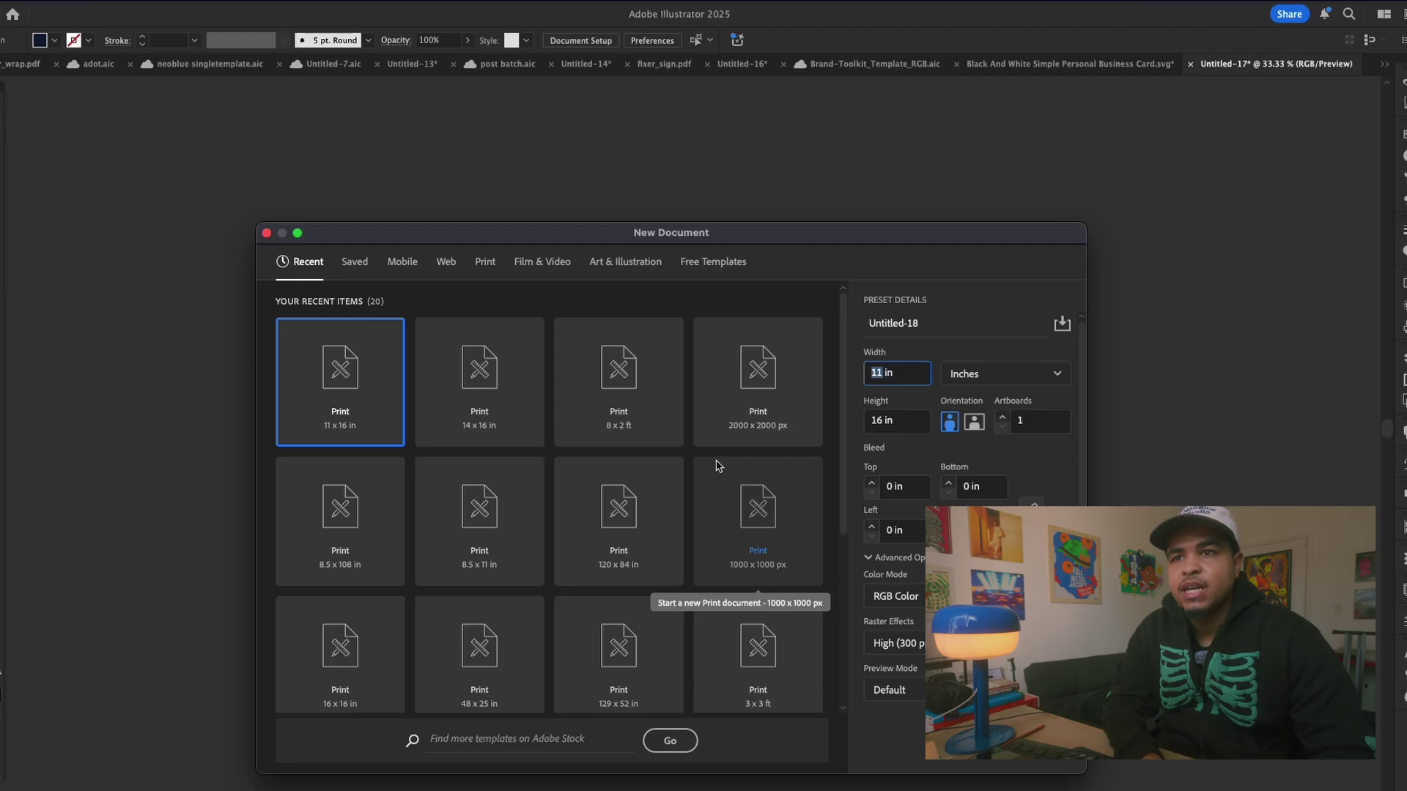
pyautogui.write('18')
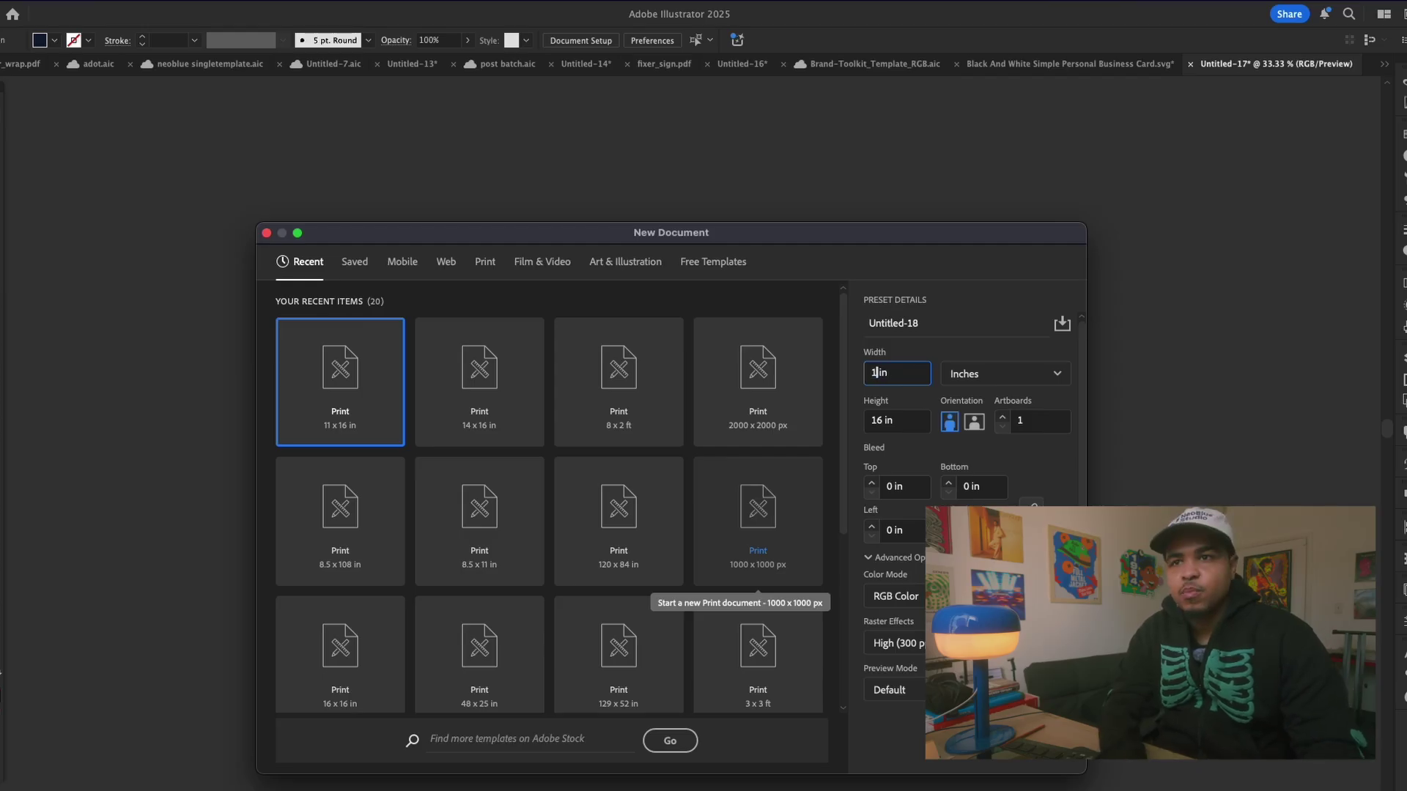
pyautogui.click(877, 417)
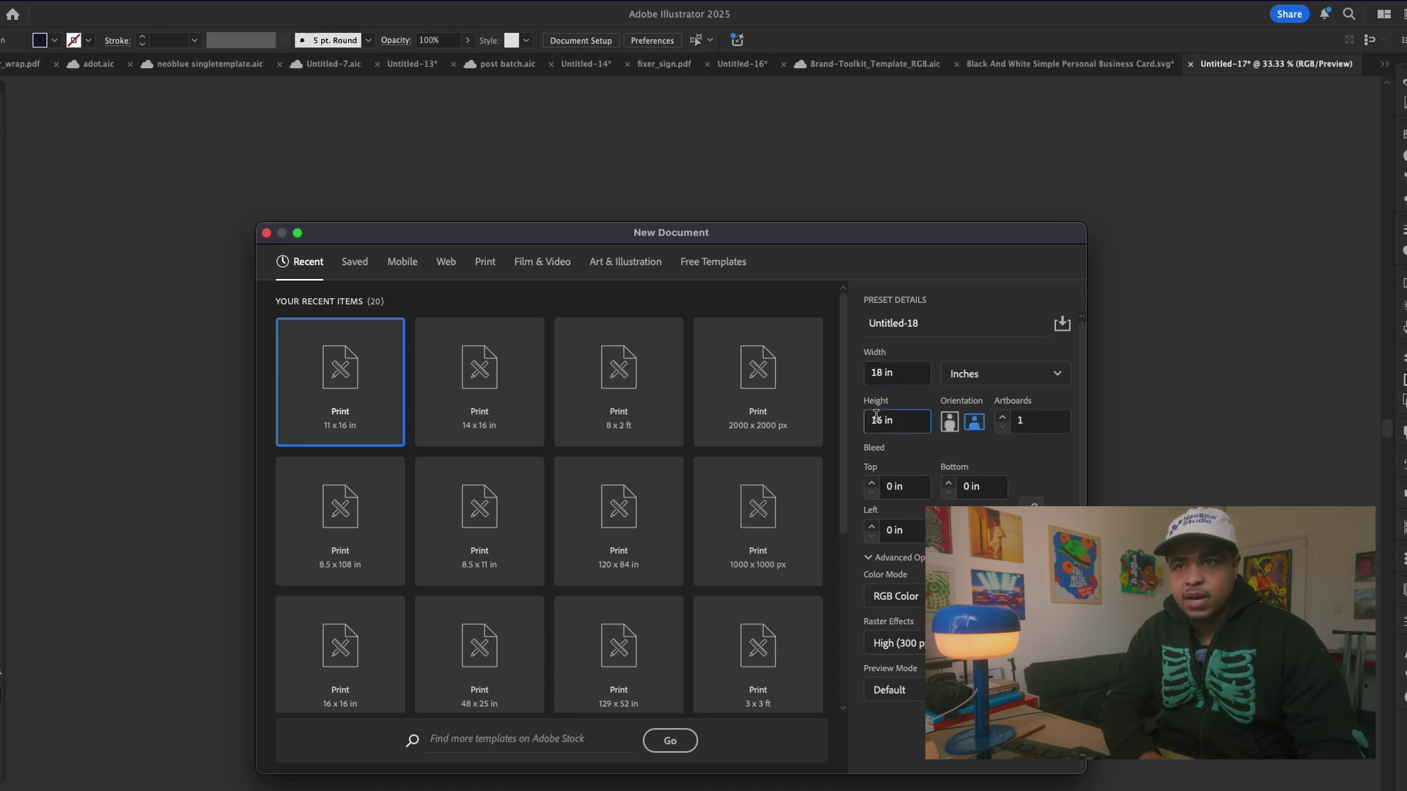
pyautogui.write('24')
pyautogui.press('Return')
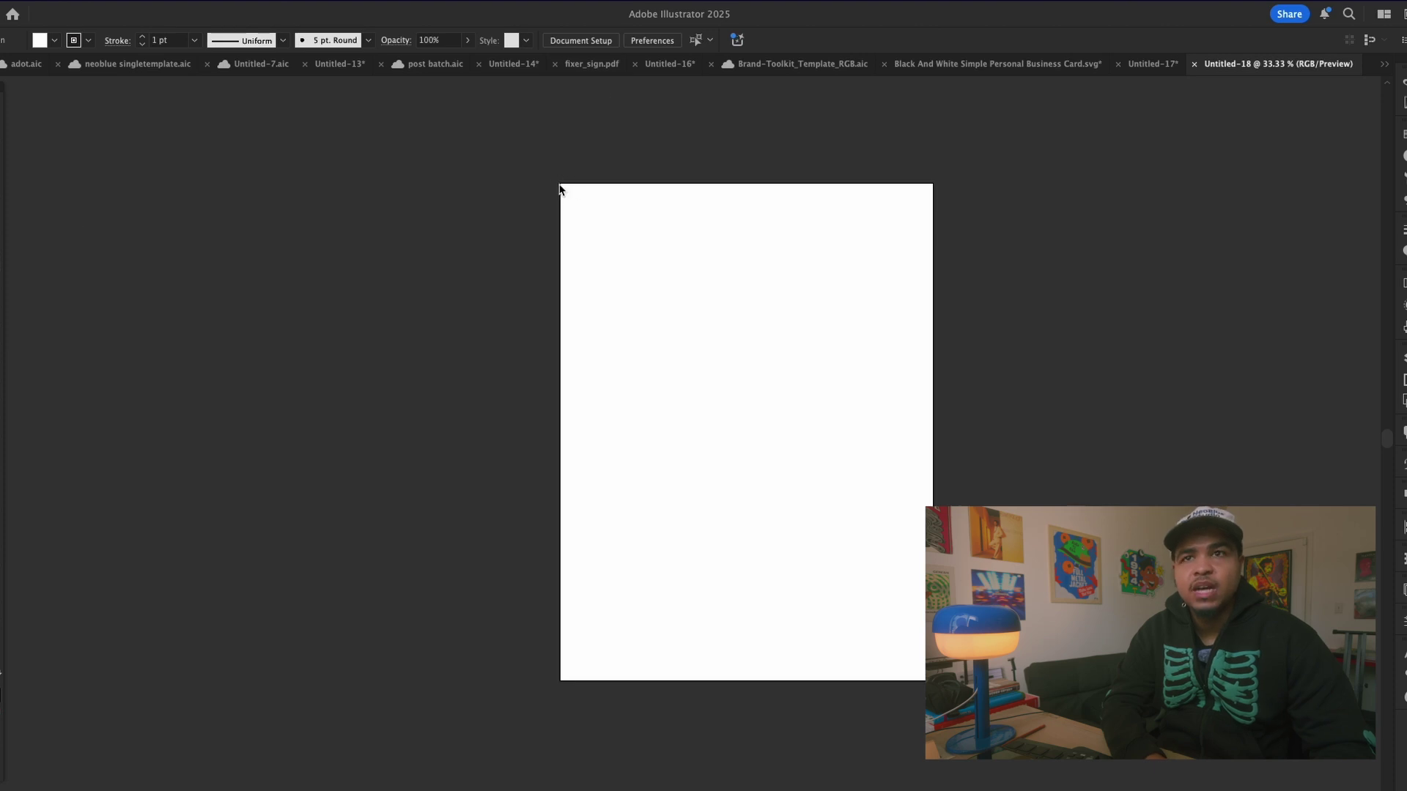
# - Draw an 18 × 24 in rectangle over the artboard and turn its path, offset by -0.875 in, into an unfilled outline
pyautogui.moveTo(561, 183); pyautogui.dragTo(1036, 684)
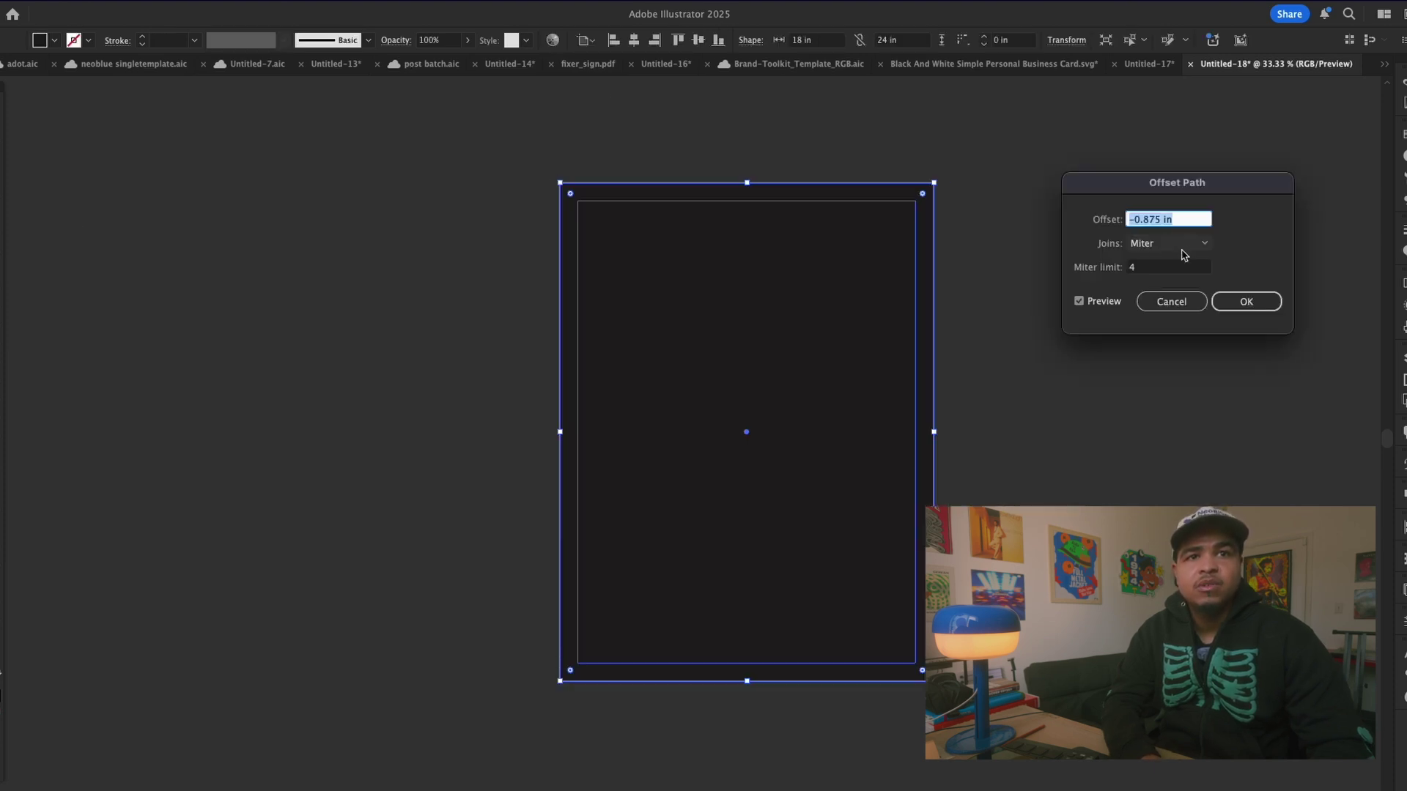
pyautogui.click(1246, 302)
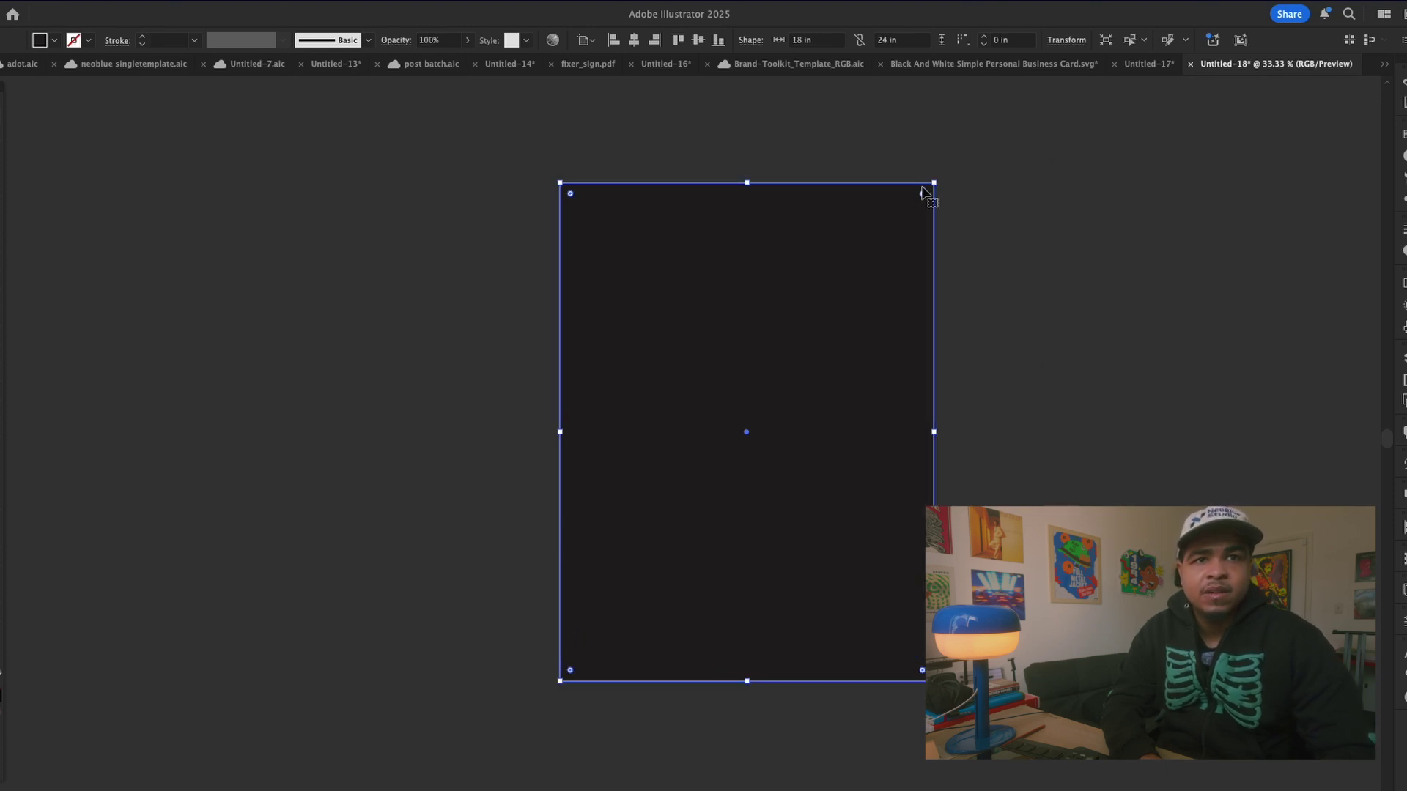
pyautogui.hotkey('shift', 'x')
# - Convert the inset rectangle into margin guides for the poster
pyautogui.click(316, 2)
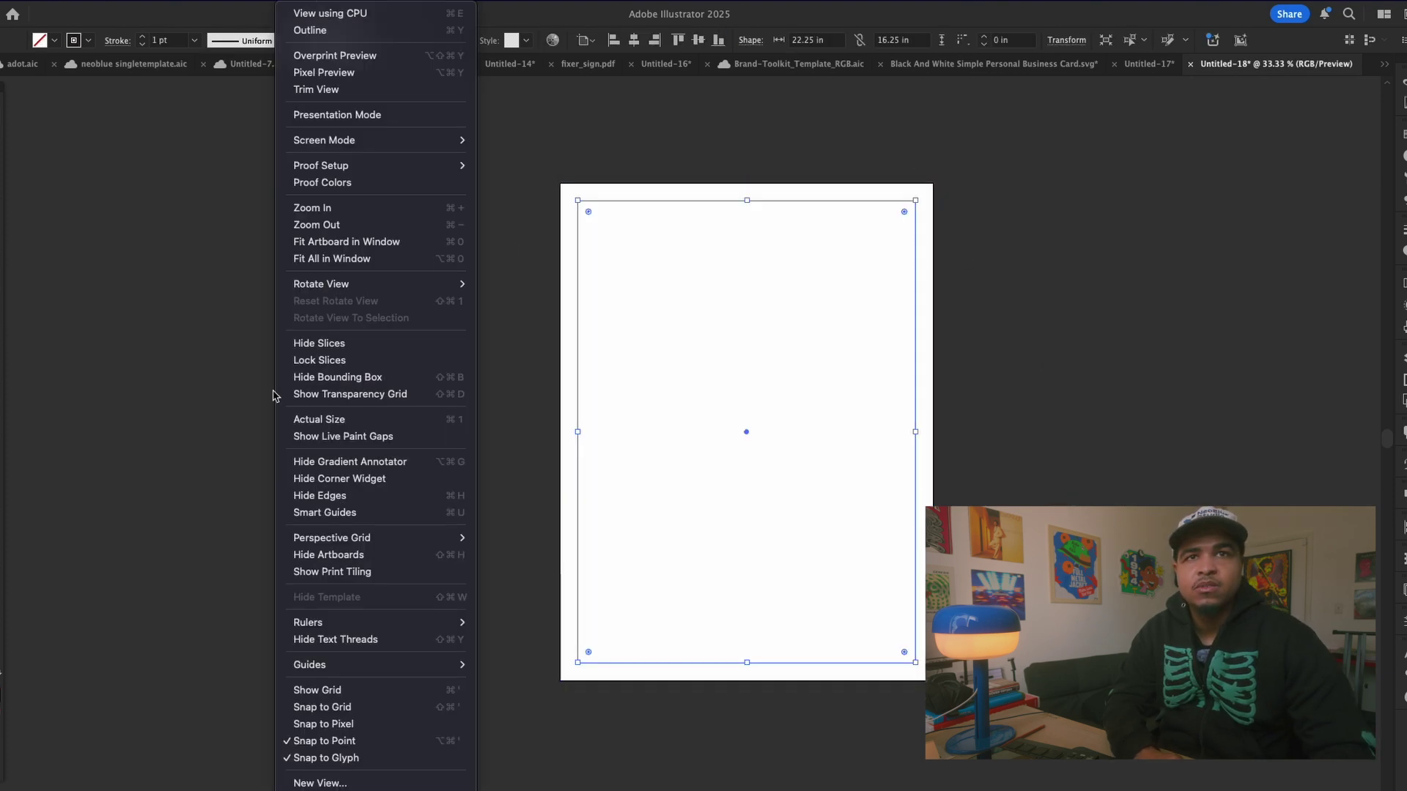
pyautogui.moveTo(335, 664)
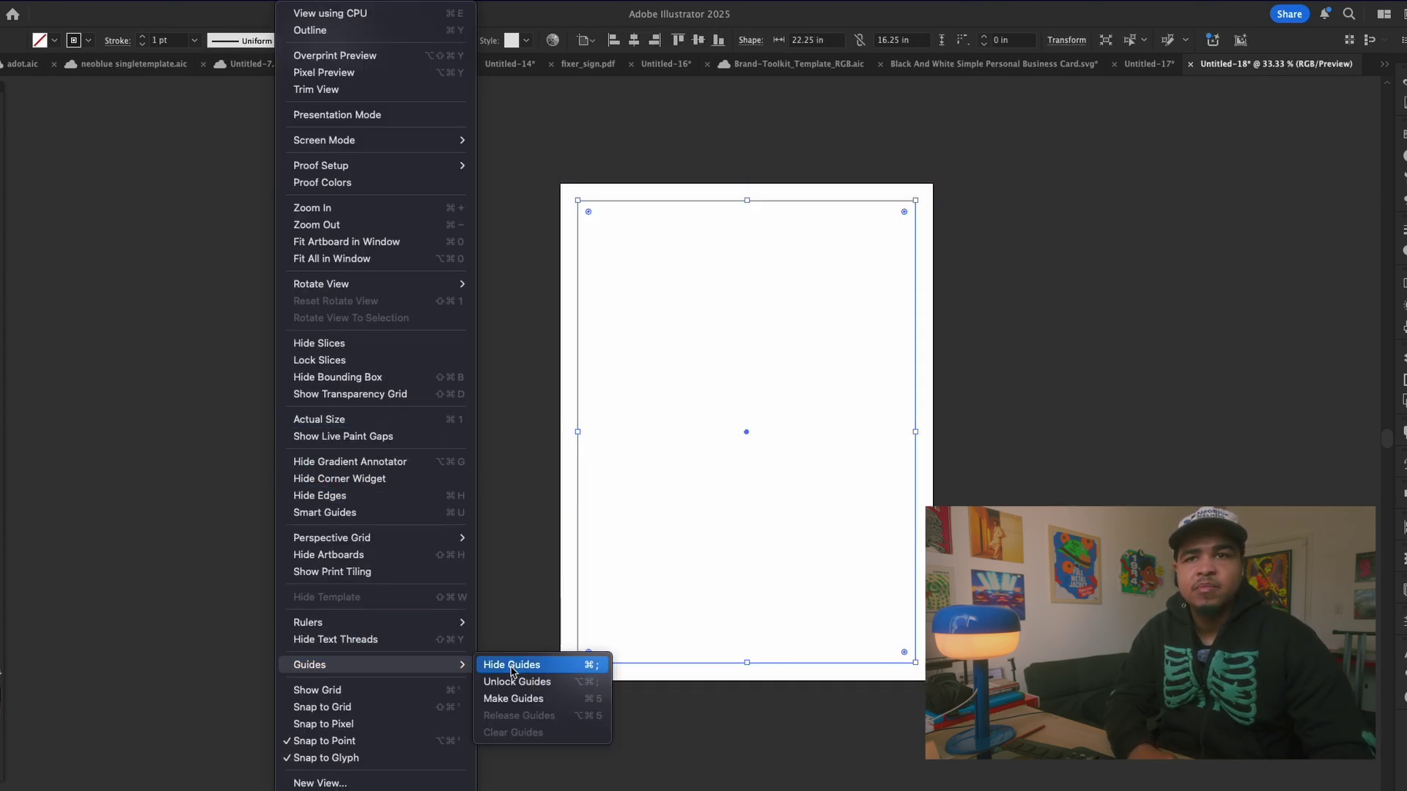
pyautogui.click(512, 698)
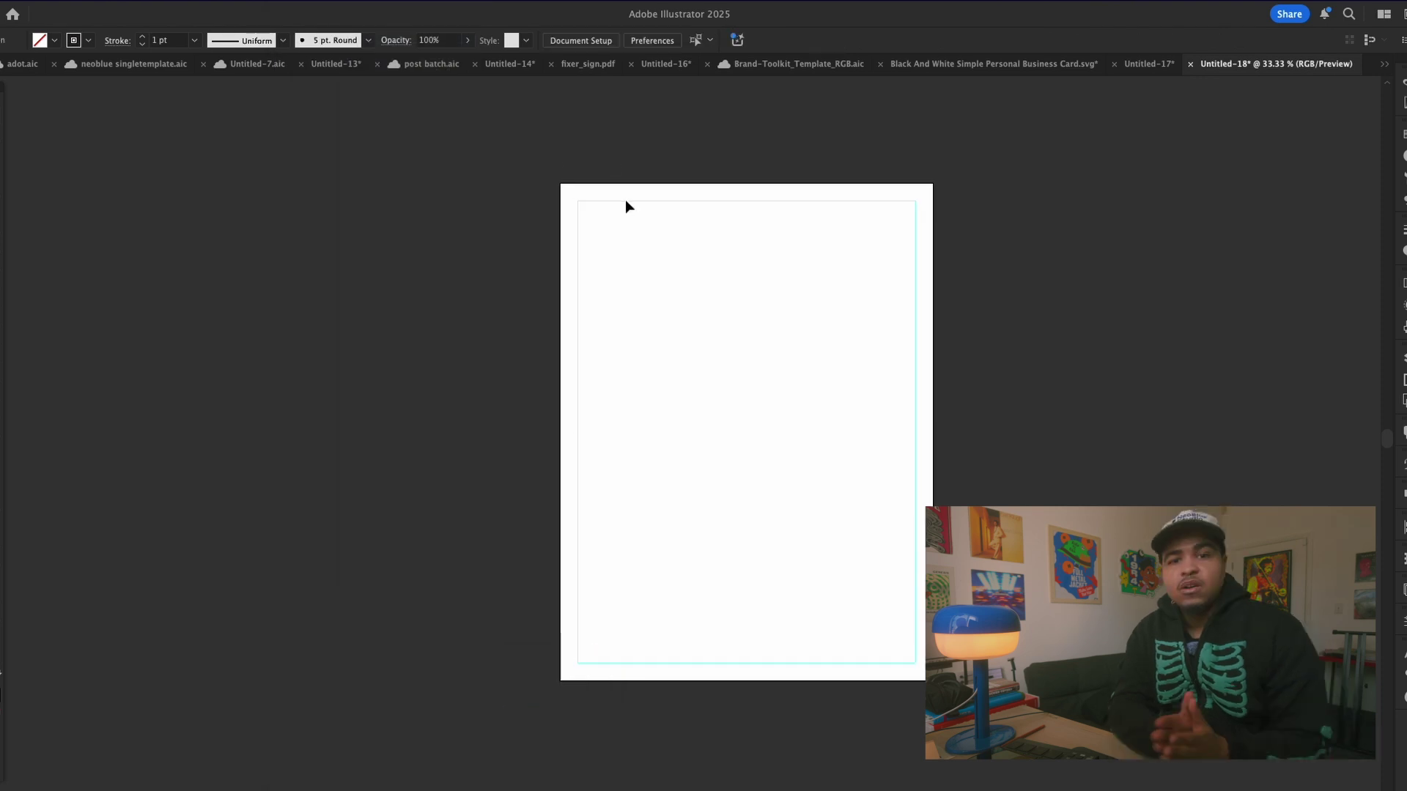
pyautogui.press('super+equal')
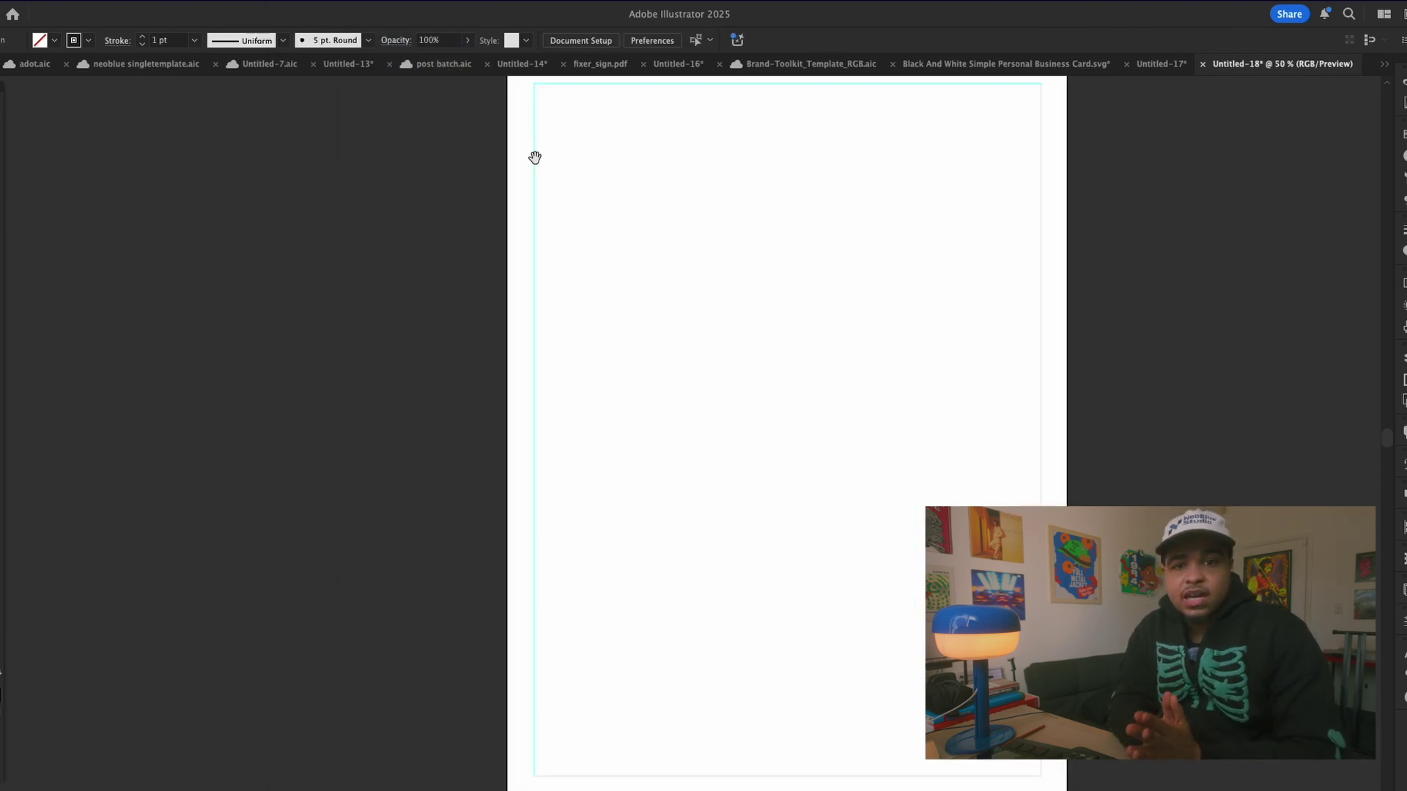
pyautogui.moveTo(535, 157); pyautogui.dragTo(521, 210)
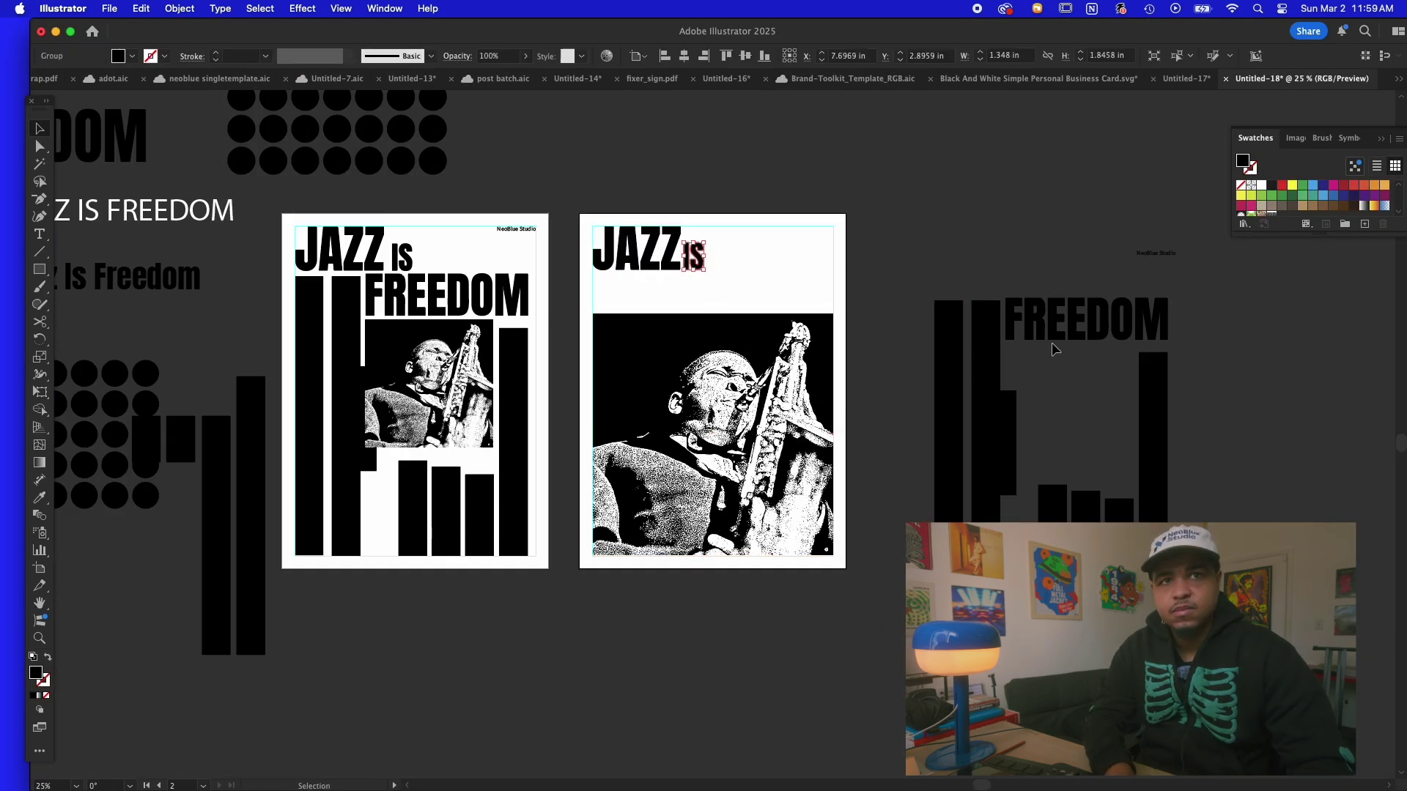
# - Move the loose FREEDOM text onto the second artboard, below the JAZZ IS heading
pyautogui.moveTo(1054, 350); pyautogui.dragTo(712, 321)
pyautogui.press('super+equal')
pyautogui.press('super+equal')
pyautogui.press('super+equal')
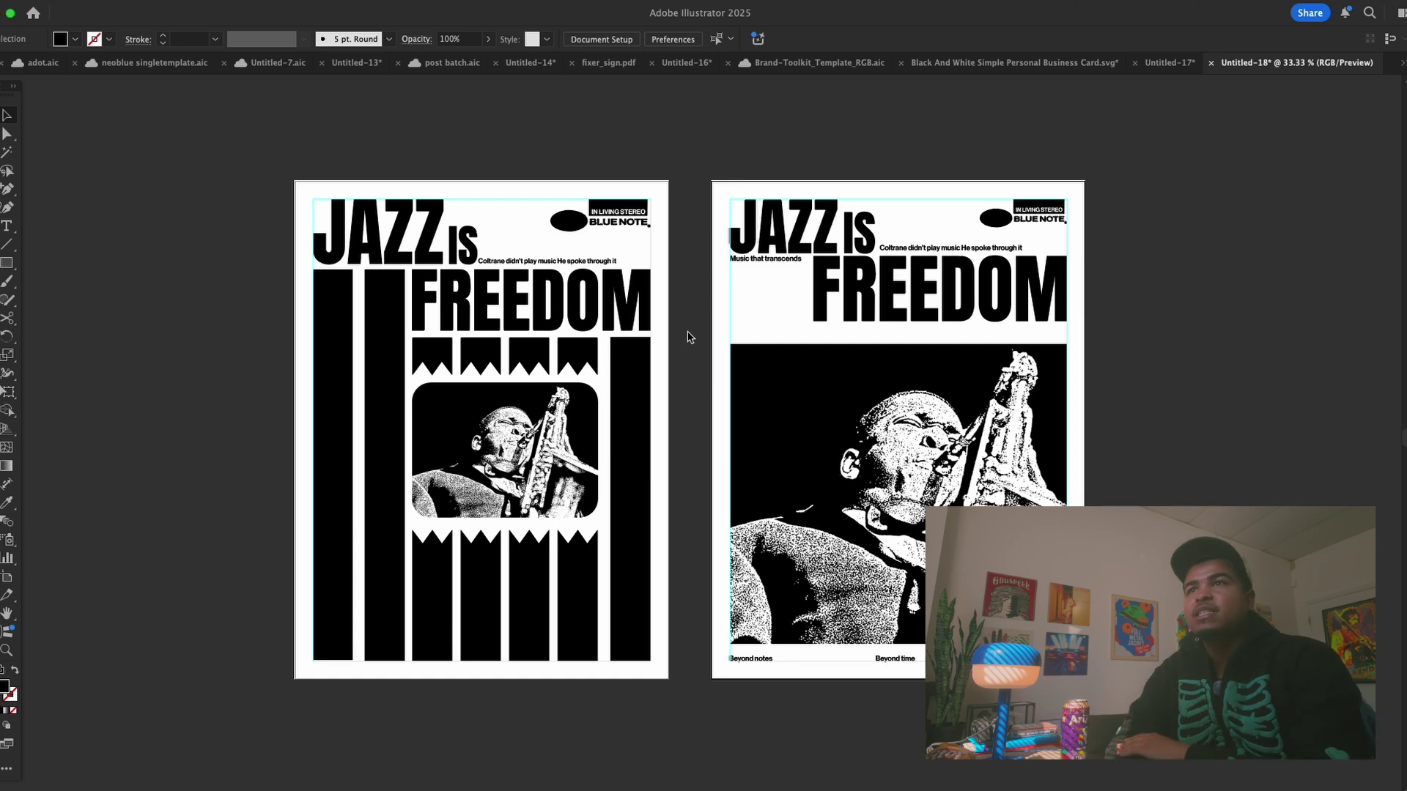
# - Examine the two black-and-white JAZZ IS FREEDOM poster layouts side by side
pyautogui.press('super+equal')
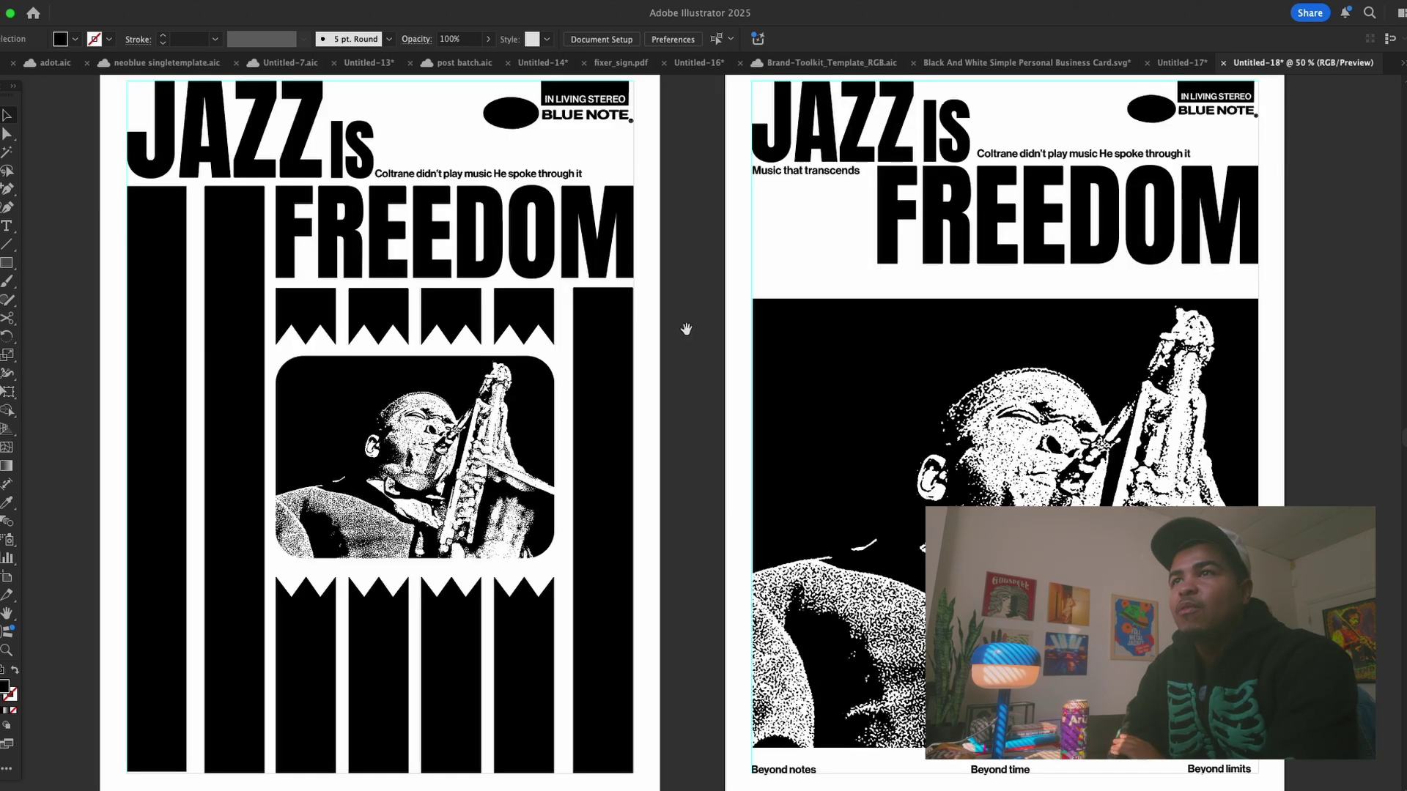
pyautogui.moveTo(685, 329); pyautogui.dragTo(805, 354)
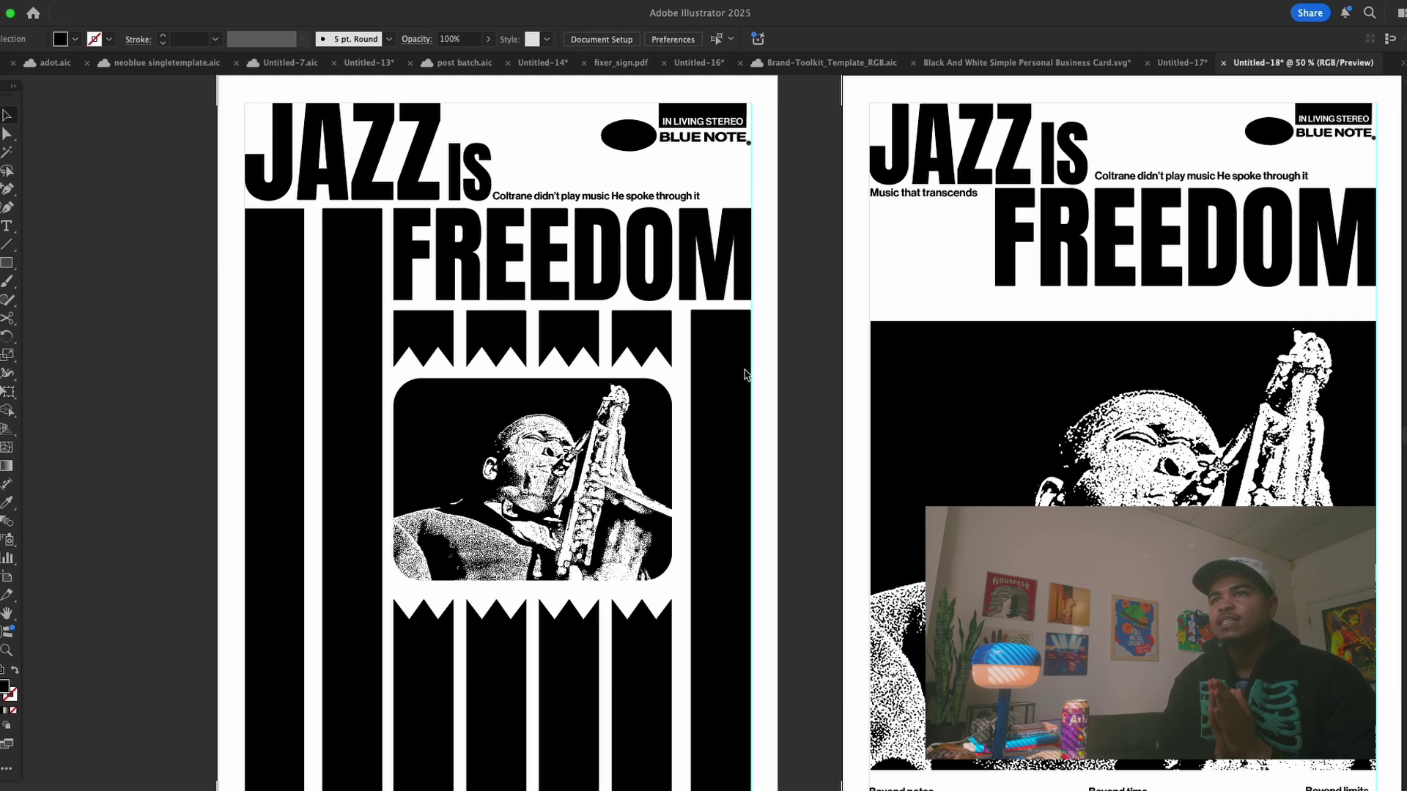
pyautogui.press('f')
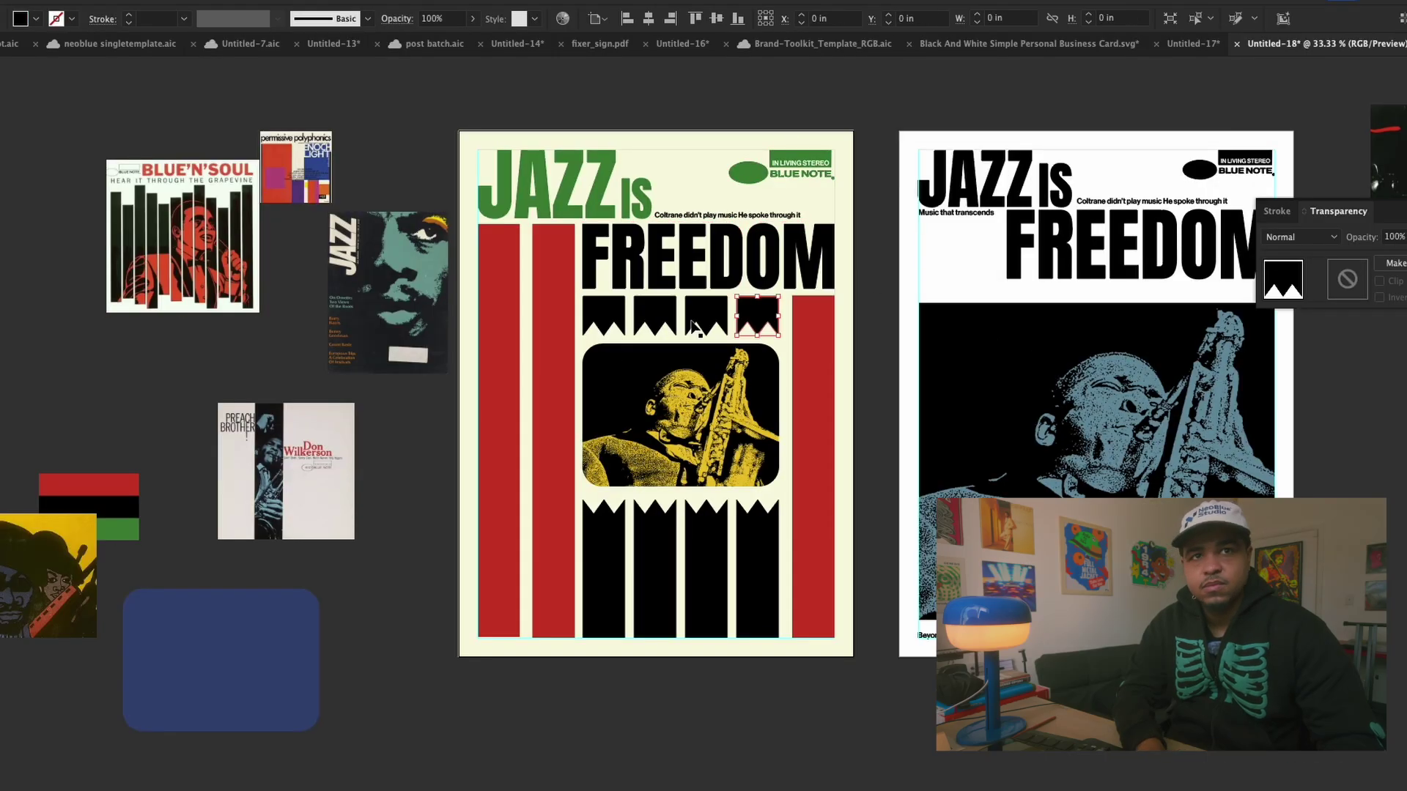
# - Color the first poster's stripes in red, green and black, and make the second poster's JAZZ IS red and portrait yellow
pyautogui.scroll(-2, 376, 337)
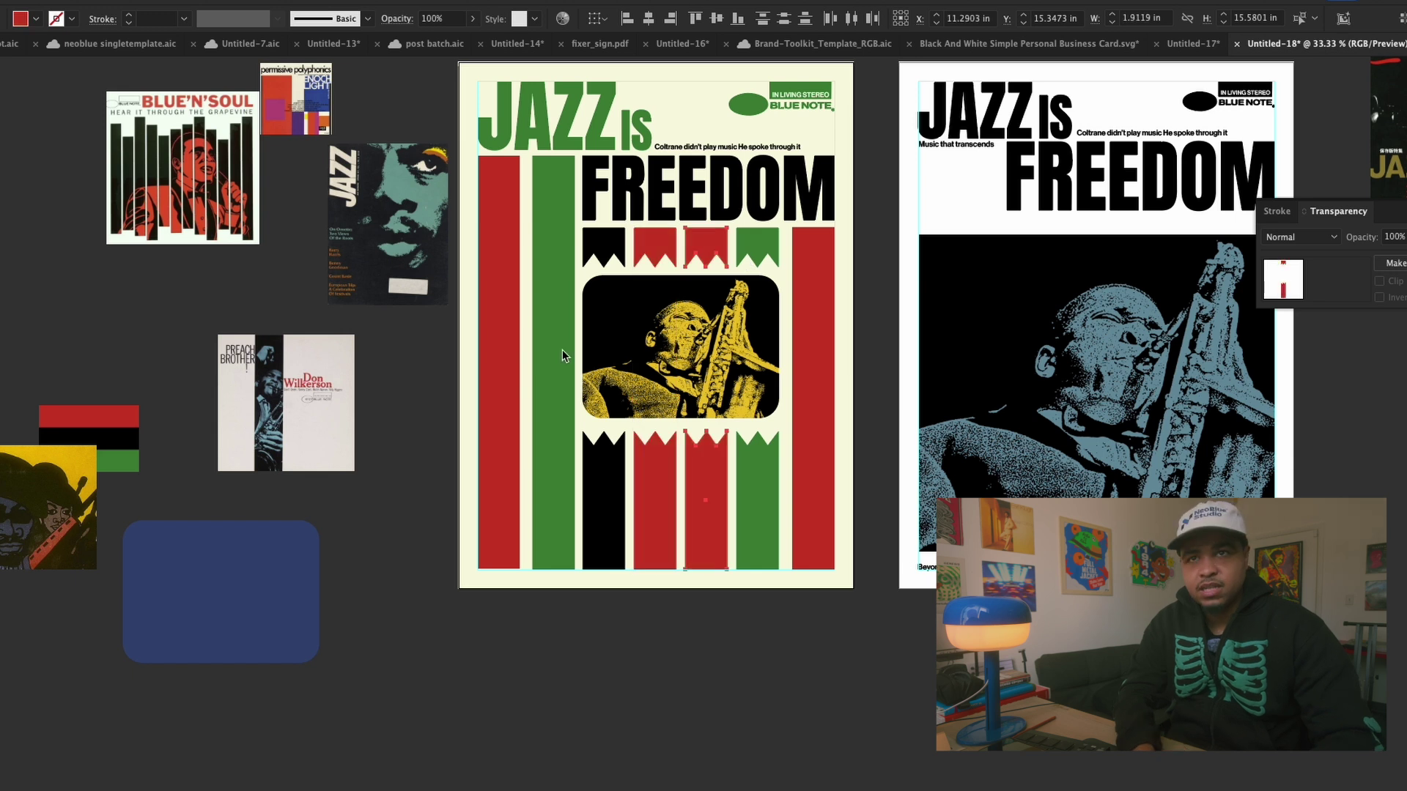
pyautogui.scroll(2, 511, 206)
pyautogui.hscroll(5, 511, 205)
pyautogui.click(532, 179)
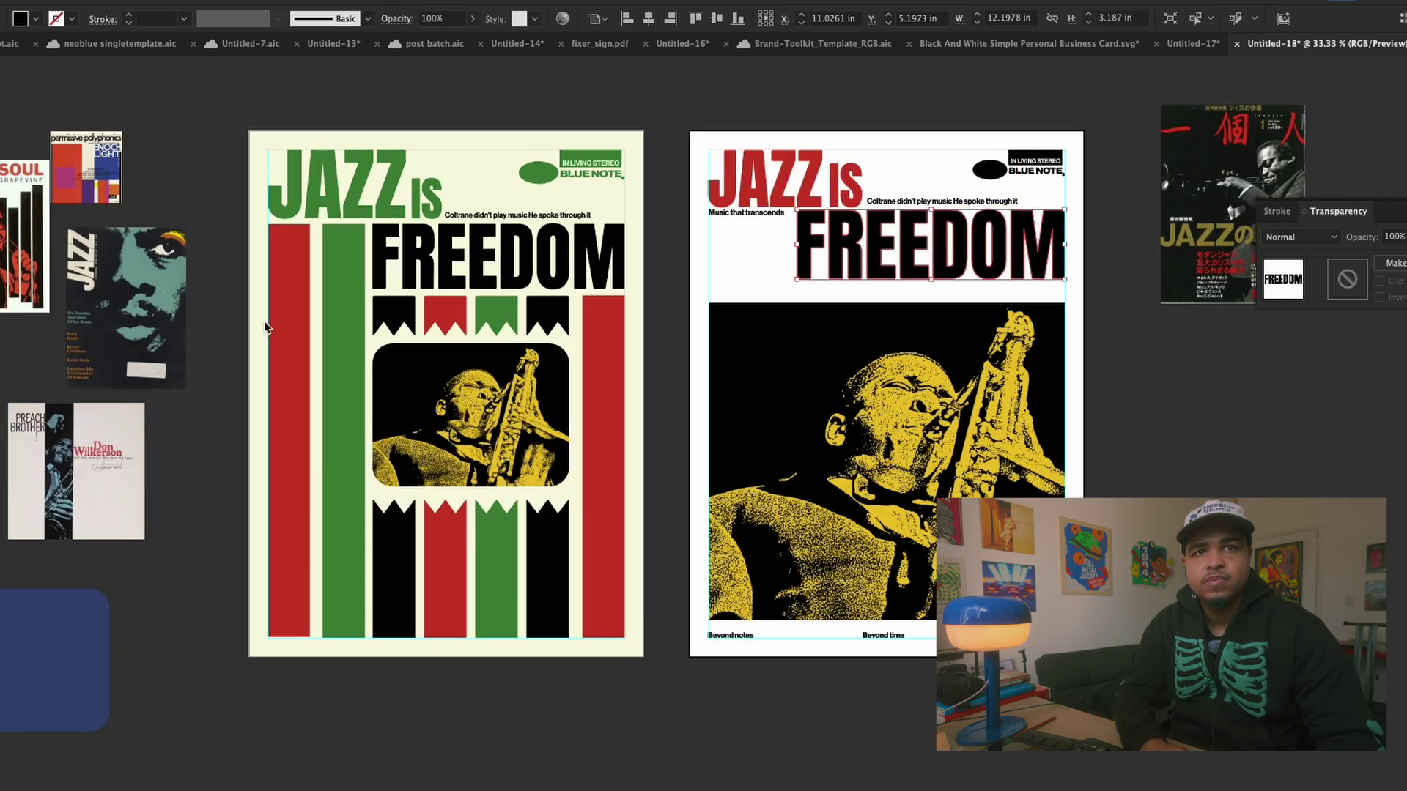